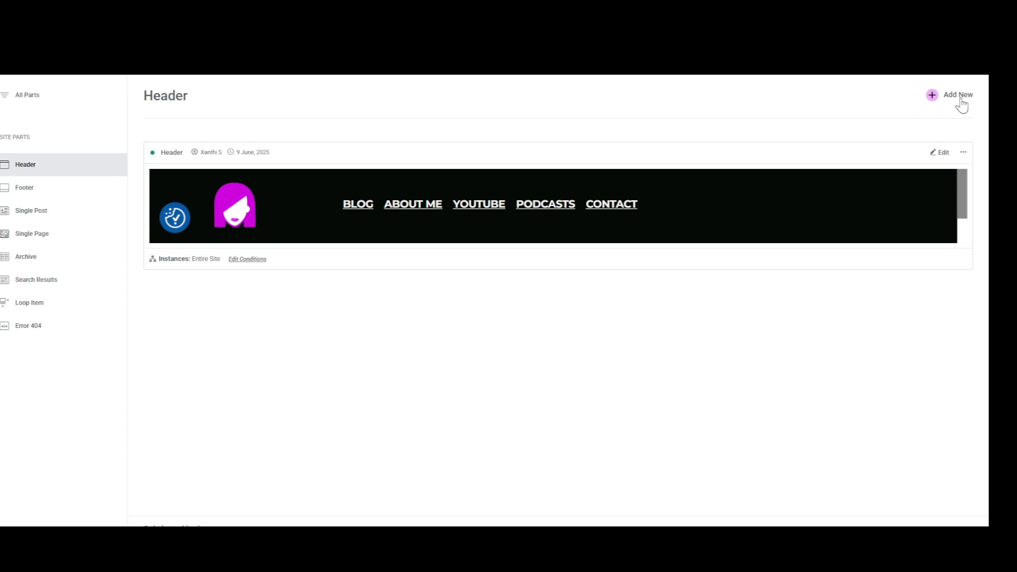
- Create a new header template, dismiss the block library and add a container with a horizontal row layout
{"action": "left_click", "coordinate": [960, 98]}
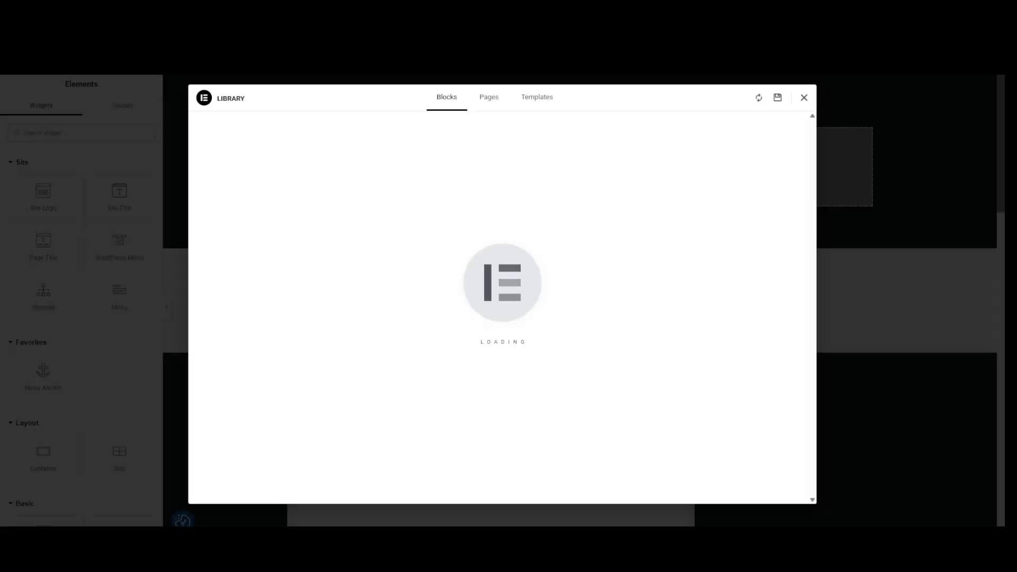
{"action": "left_click", "coordinate": [804, 98]}
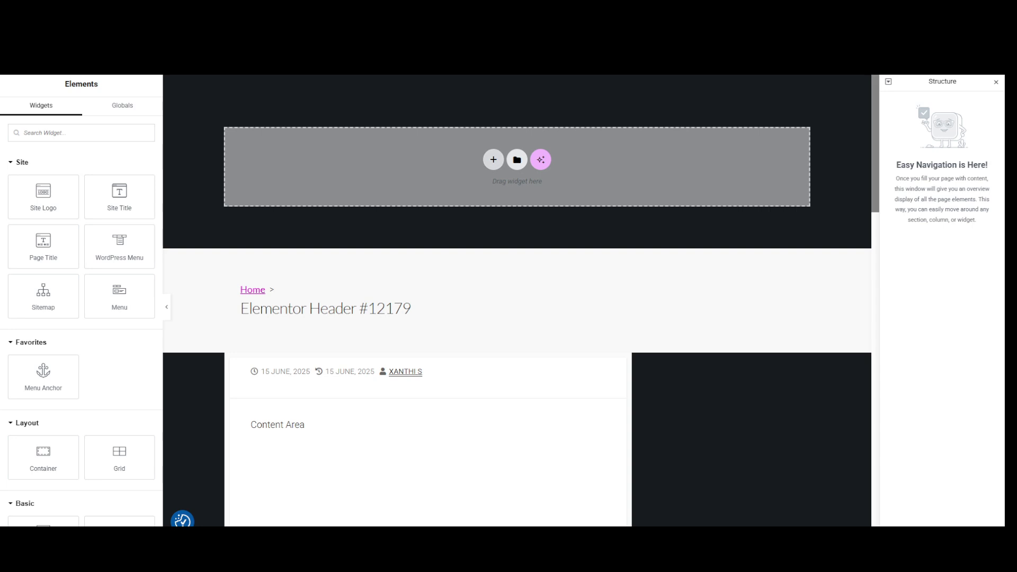
{"action": "left_click", "coordinate": [493, 159]}
{"action": "left_click", "coordinate": [479, 198]}
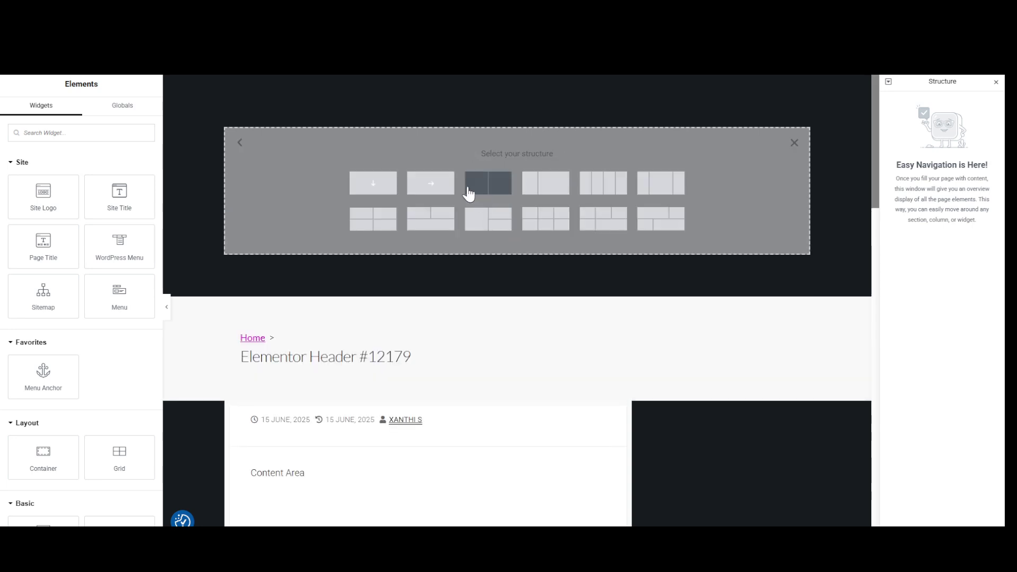
{"action": "left_click", "coordinate": [433, 186]}
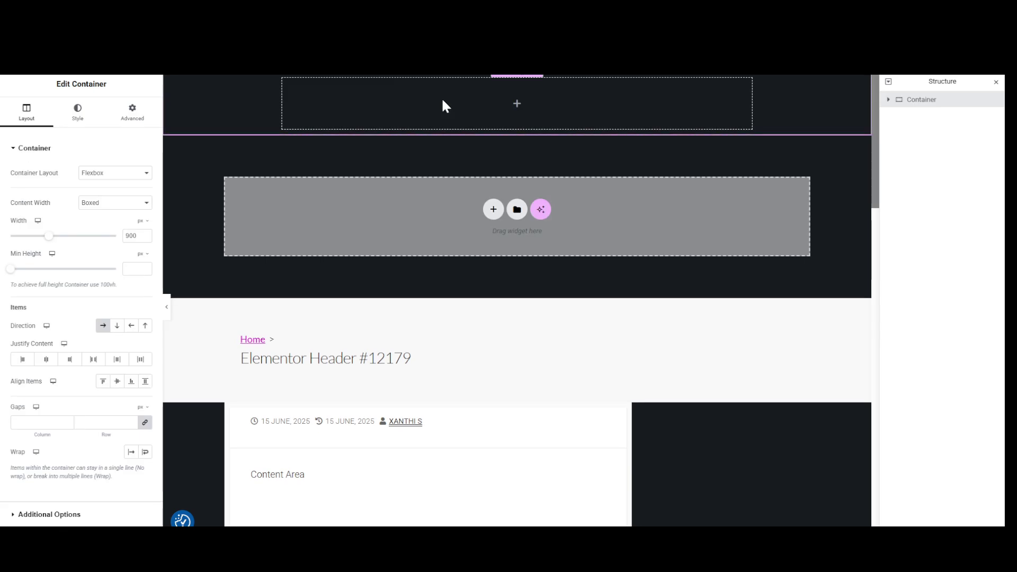
- Nest a container inside the row container and duplicate it to get two inner containers side by side
{"action": "left_click", "coordinate": [46, 64]}
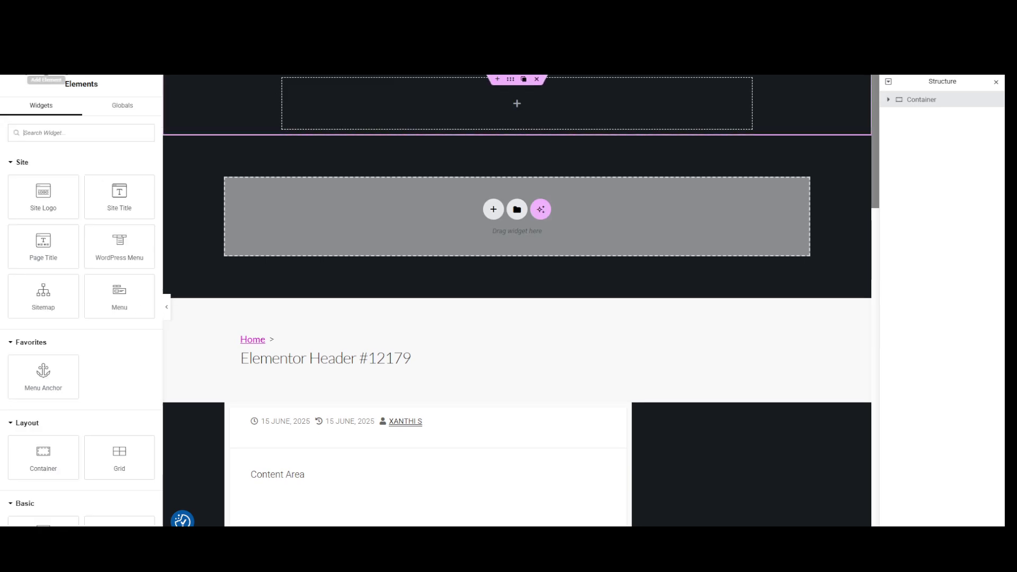
{"action": "left_click_drag", "start_coordinate": [43, 456], "coordinate": [413, 102]}
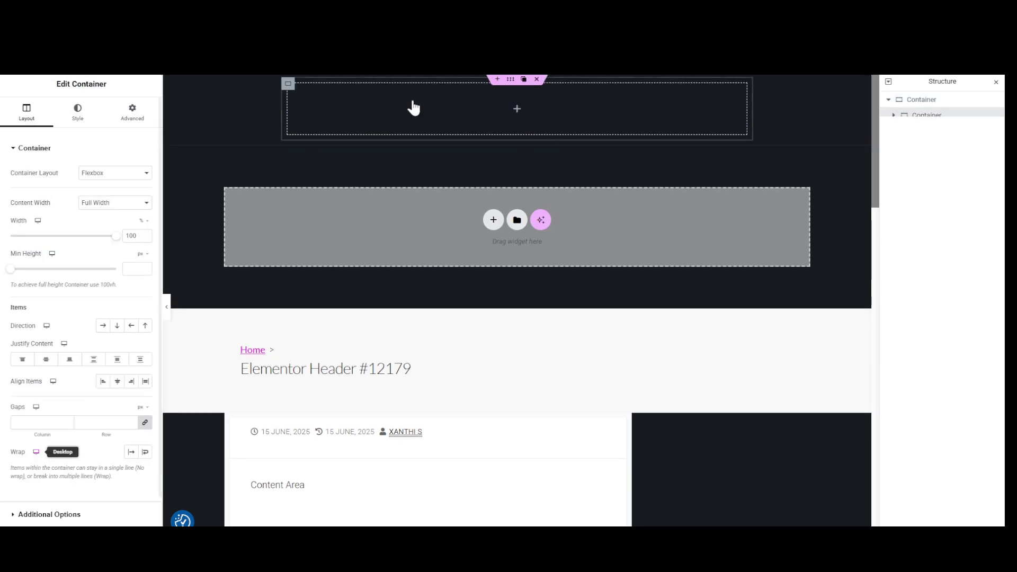
{"action": "right_click", "coordinate": [289, 89]}
{"action": "left_click", "coordinate": [307, 118]}
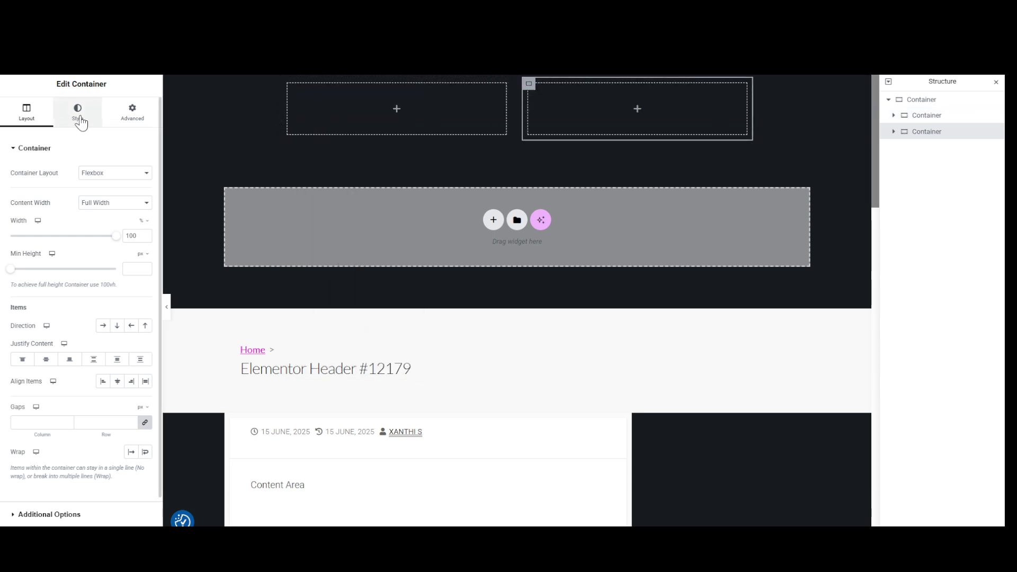
- Add a Site Logo widget to the first inner container and collapse that container in the structure
{"action": "left_click", "coordinate": [46, 66]}
{"action": "left_click_drag", "start_coordinate": [43, 196], "coordinate": [415, 122]}
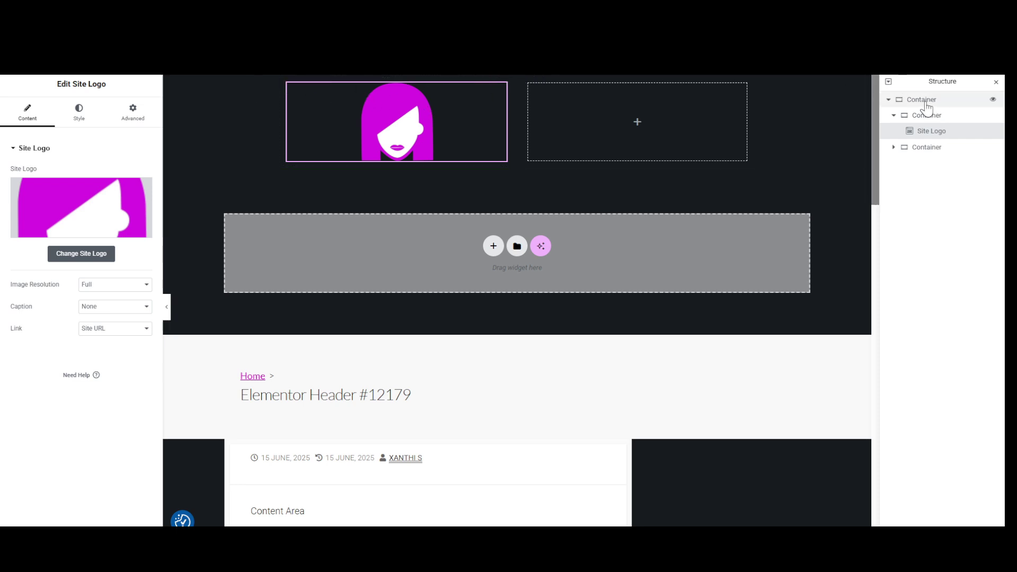
{"action": "left_click", "coordinate": [893, 116]}
- Set the boxed content width of the outer container to 90%
{"action": "left_click", "coordinate": [928, 100]}
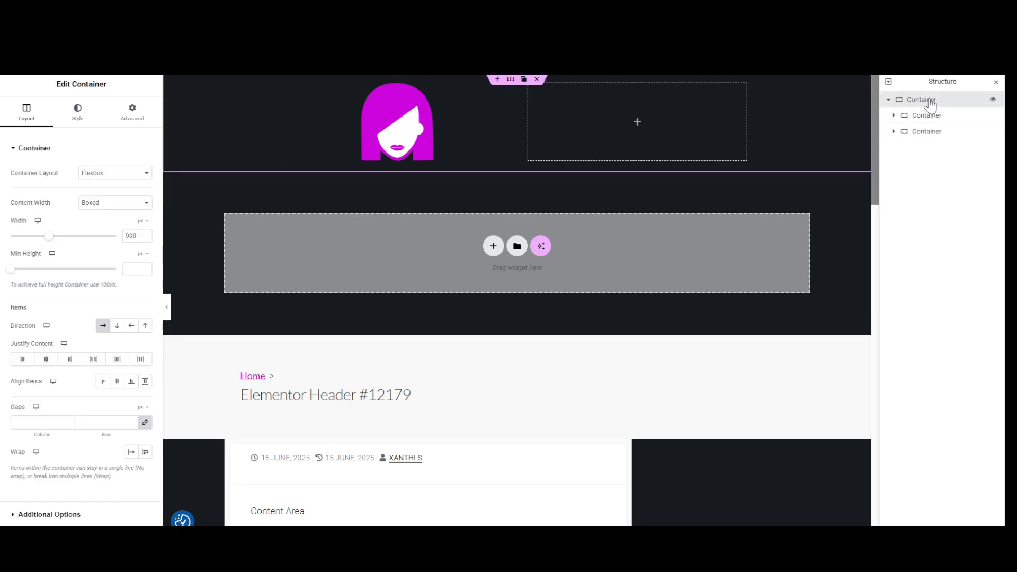
{"action": "left_click", "coordinate": [141, 222]}
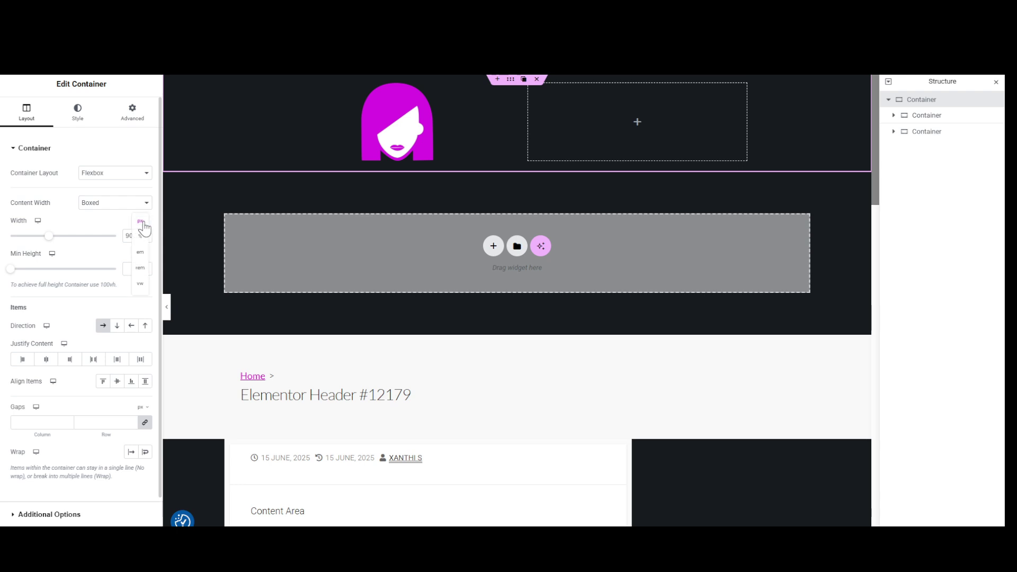
{"action": "left_click", "coordinate": [141, 237]}
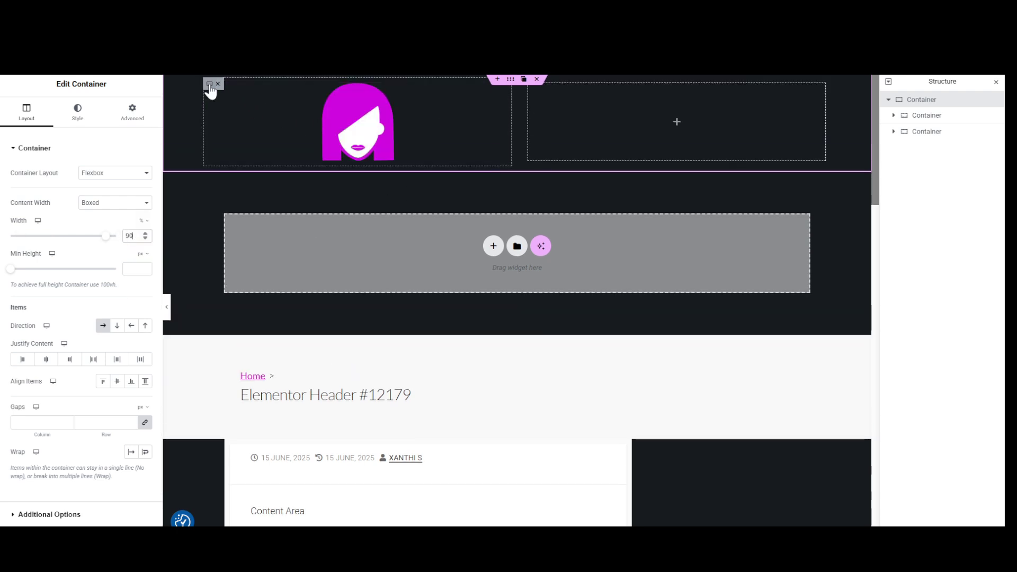
- Set the logo's inner container to 20% width and the empty inner container to 80% width
{"action": "left_click", "coordinate": [210, 84]}
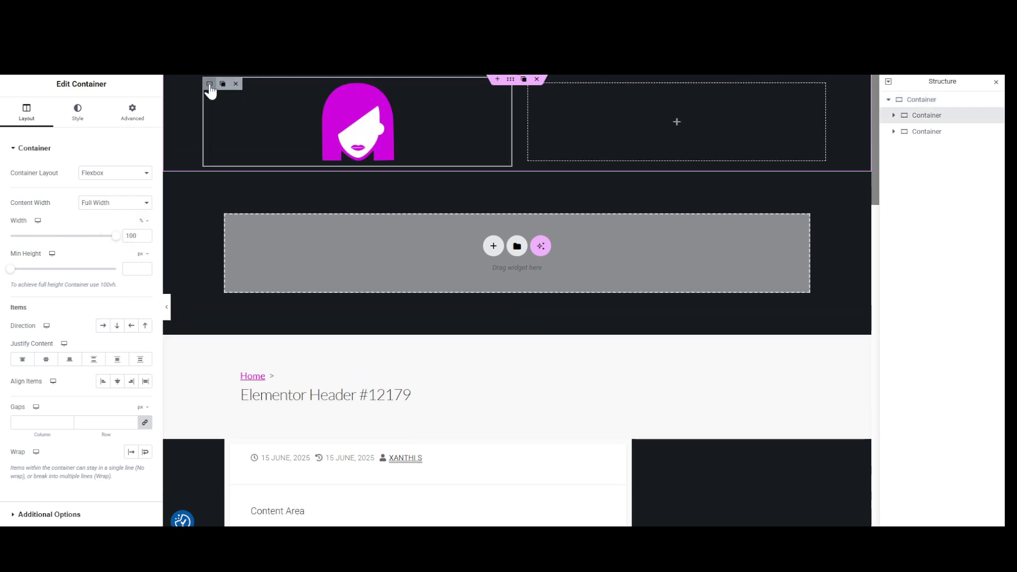
{"action": "double_click", "coordinate": [137, 236]}
{"action": "type", "text": "20"}
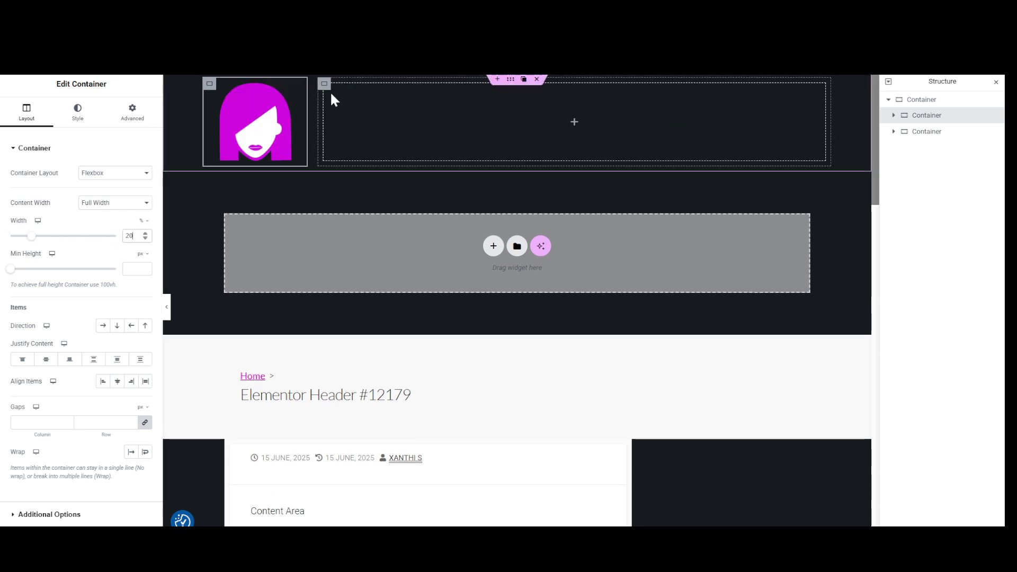
{"action": "left_click", "coordinate": [325, 85]}
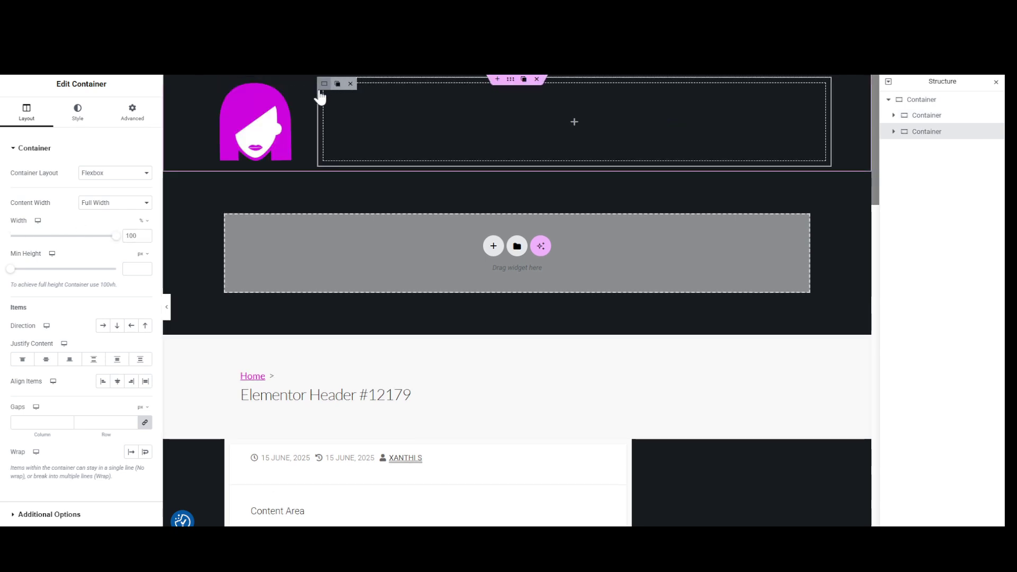
{"action": "double_click", "coordinate": [134, 236]}
{"action": "type", "text": "80"}
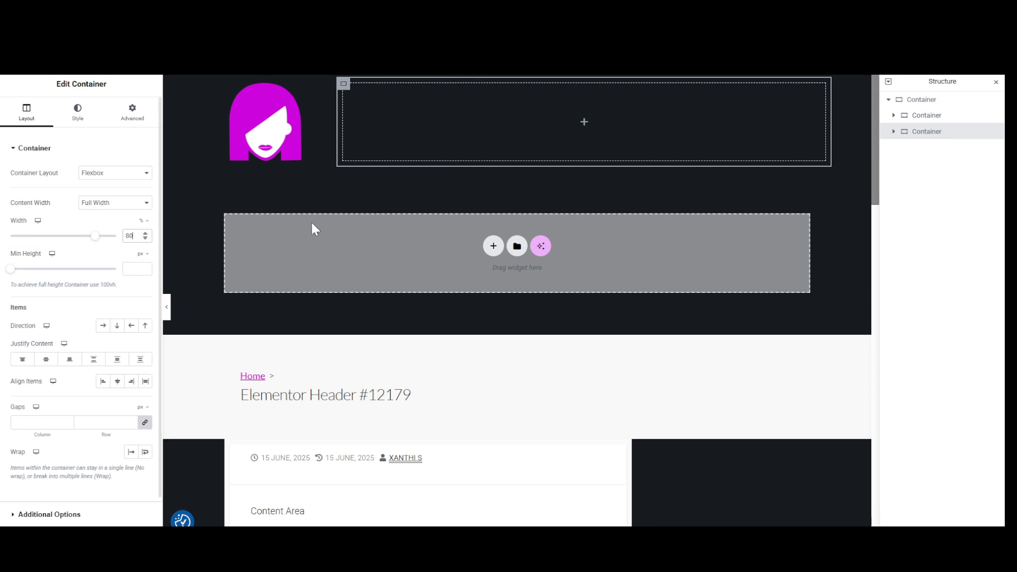
- Set the site logo image width to 47% for the desktop layout
{"action": "left_click", "coordinate": [247, 130]}
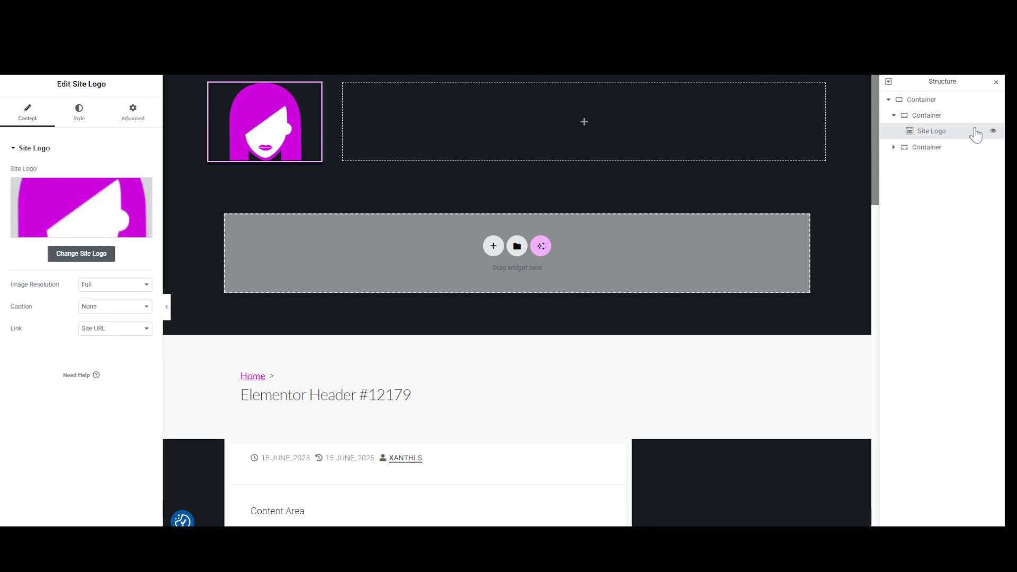
{"action": "left_click", "coordinate": [80, 114]}
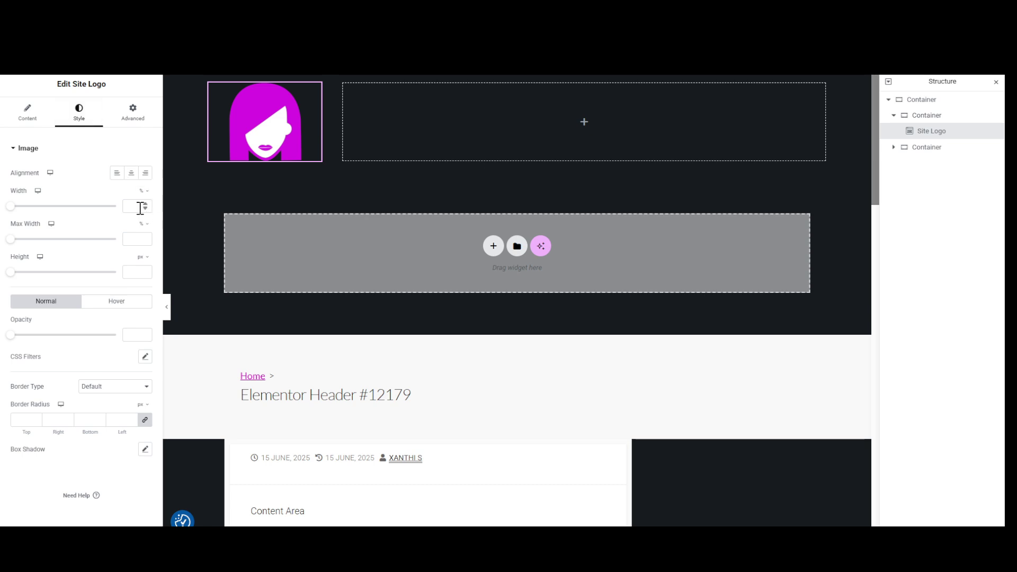
{"action": "left_click_drag", "start_coordinate": [10, 213], "coordinate": [60, 223]}
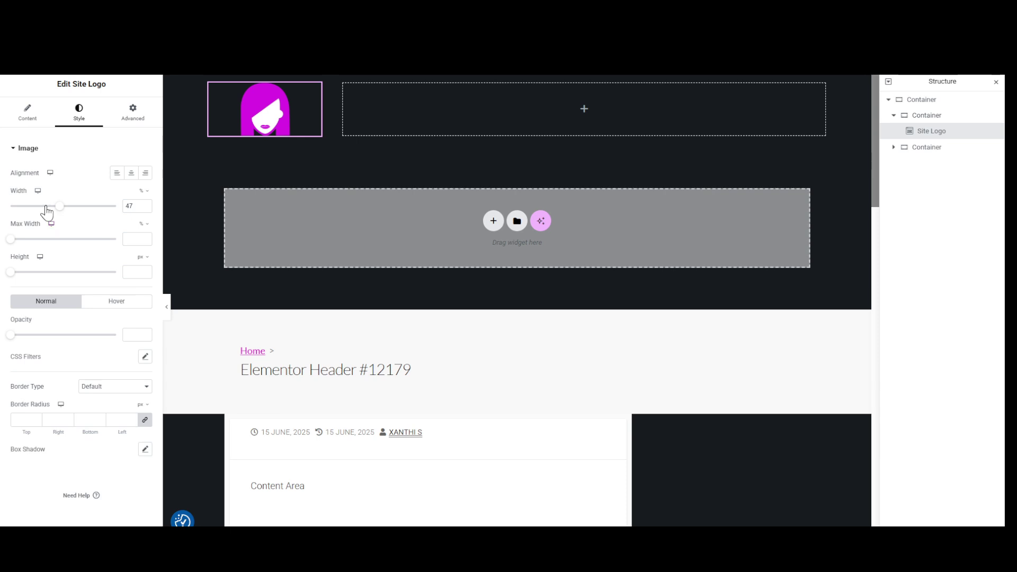
- Check the logo in laptop, tablet portrait and mobile portrait layouts, and set its desktop width and max width to 30%
{"action": "left_click", "coordinate": [38, 191]}
{"action": "left_click", "coordinate": [38, 207]}
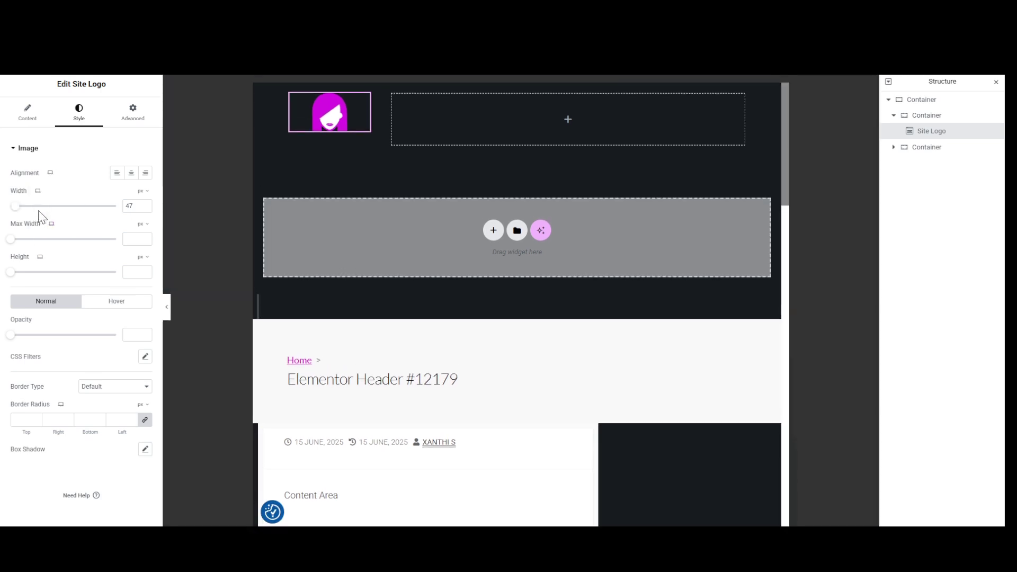
{"action": "left_click", "coordinate": [41, 196]}
{"action": "left_click", "coordinate": [40, 226]}
{"action": "left_click", "coordinate": [38, 192]}
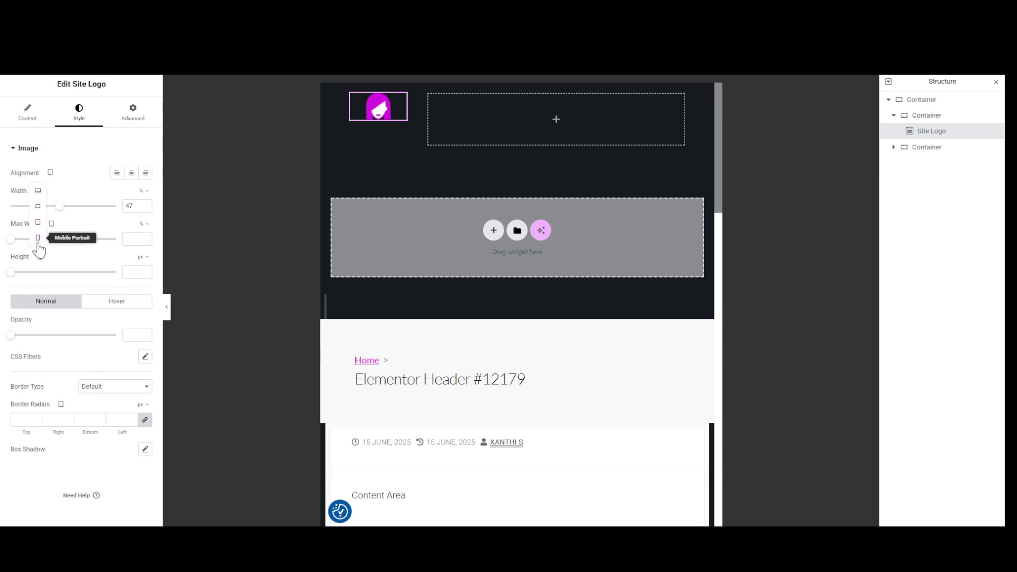
{"action": "left_click", "coordinate": [39, 244]}
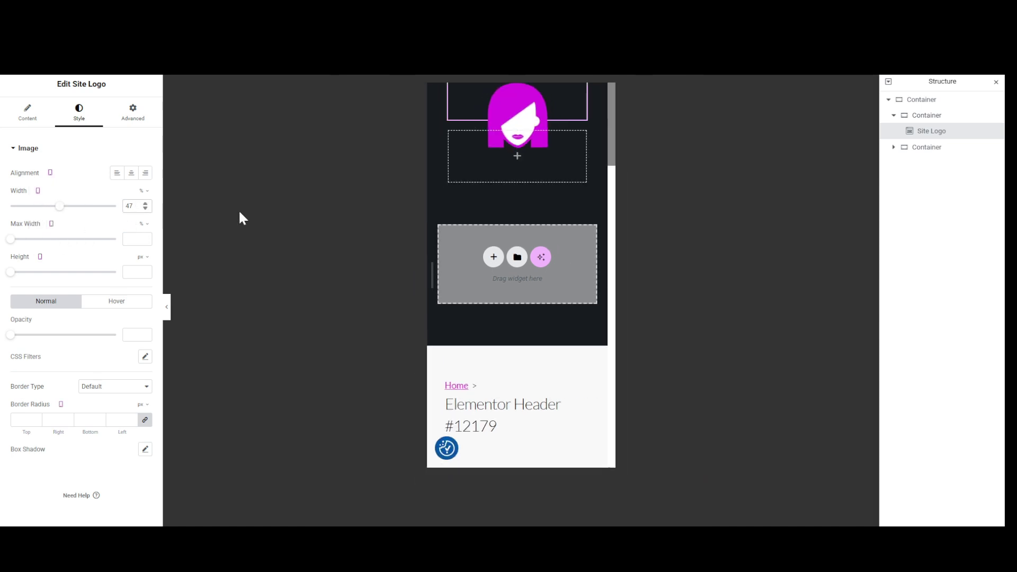
{"action": "left_click", "coordinate": [38, 192]}
{"action": "left_click", "coordinate": [38, 192]}
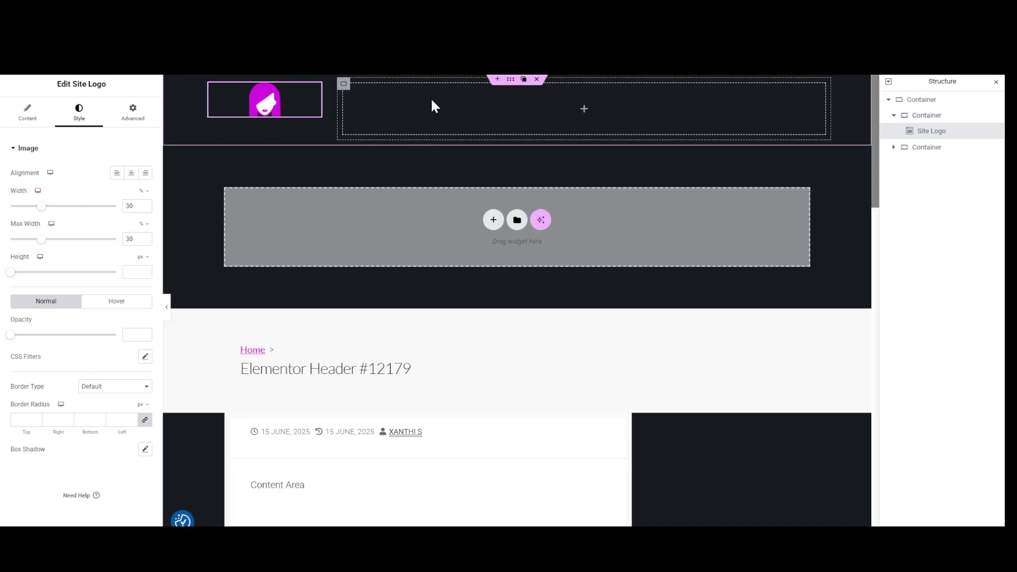
- Add a WordPress Menu widget to the 80% container and assign the Main Menu to it
{"action": "left_click", "coordinate": [45, 64]}
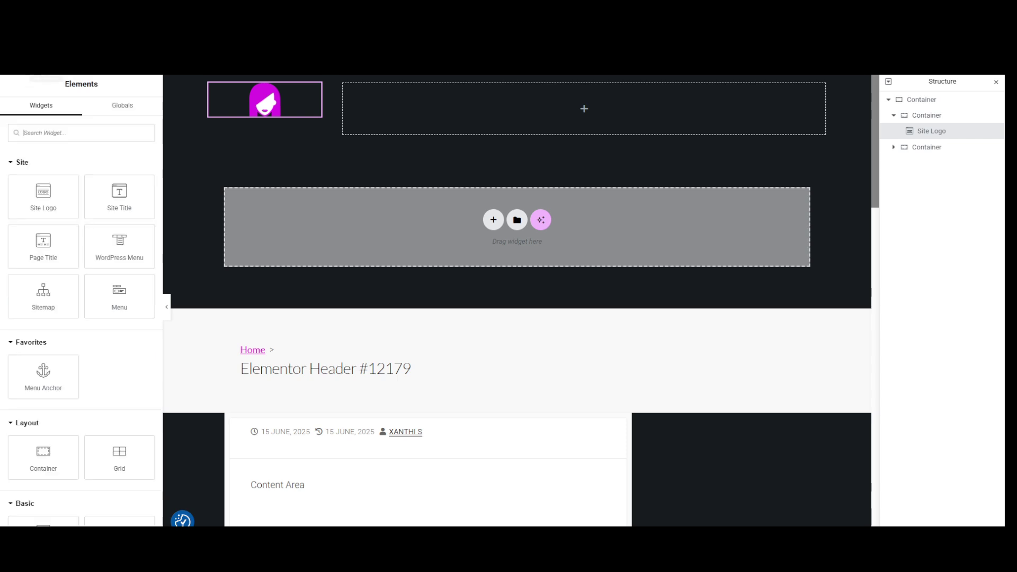
{"action": "left_click_drag", "start_coordinate": [119, 245], "coordinate": [589, 106]}
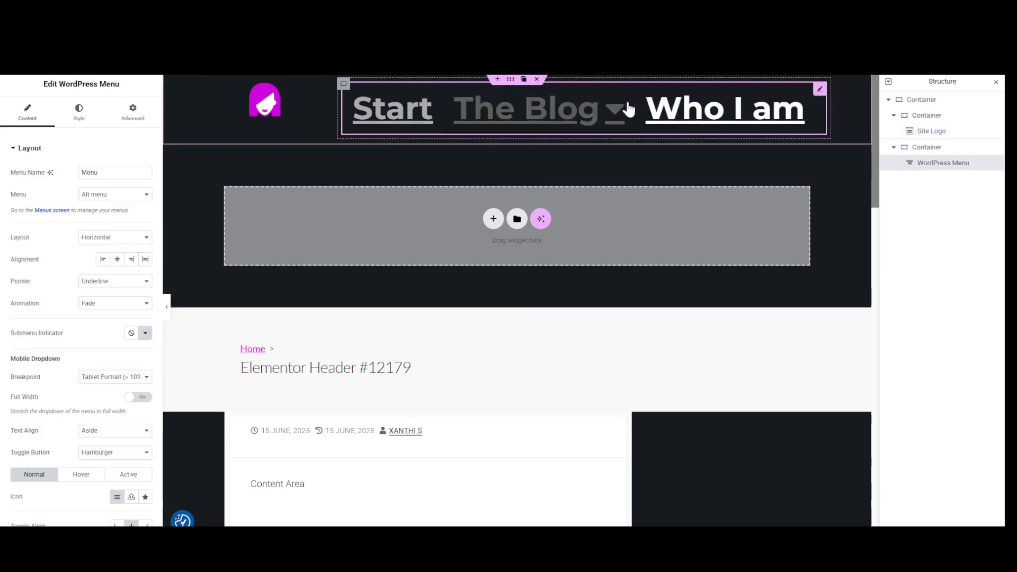
{"action": "left_click", "coordinate": [115, 194]}
{"action": "left_click", "coordinate": [106, 239]}
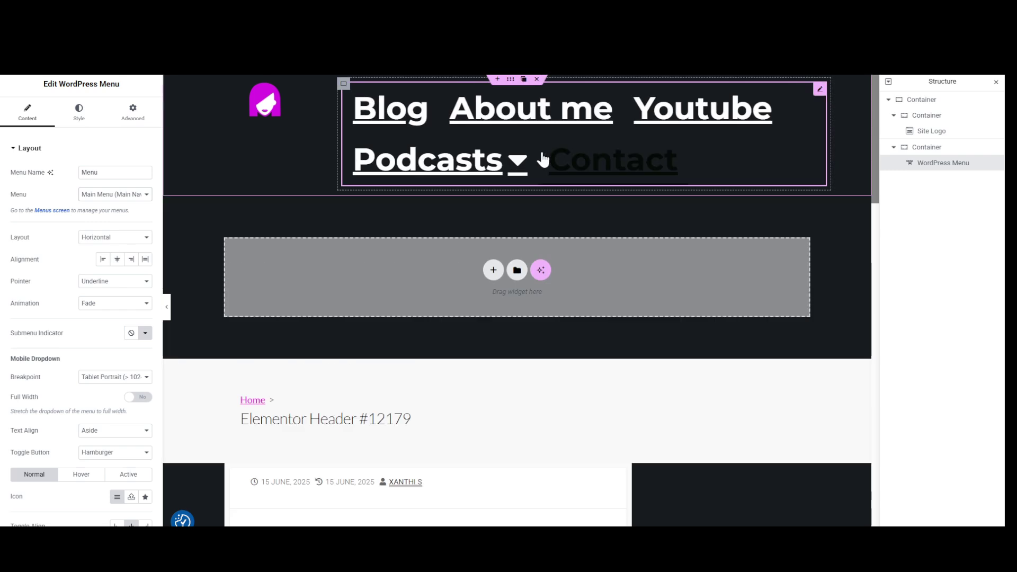
{"action": "left_click", "coordinate": [50, 211]}
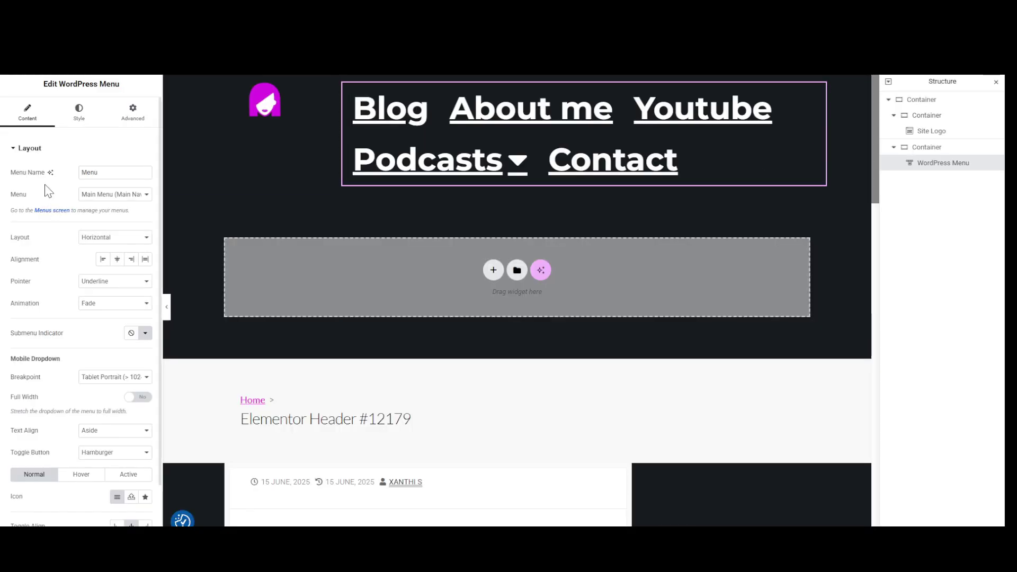
- Change the main menu's typography to the condensed all-caps global font after trying the "text" font
{"action": "left_click", "coordinate": [78, 112]}
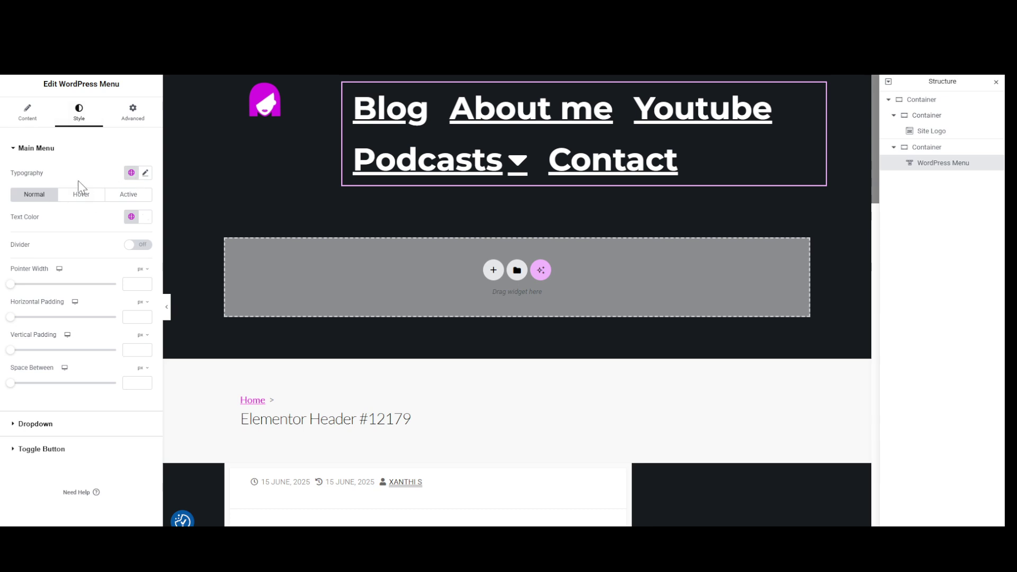
{"action": "left_click", "coordinate": [131, 173]}
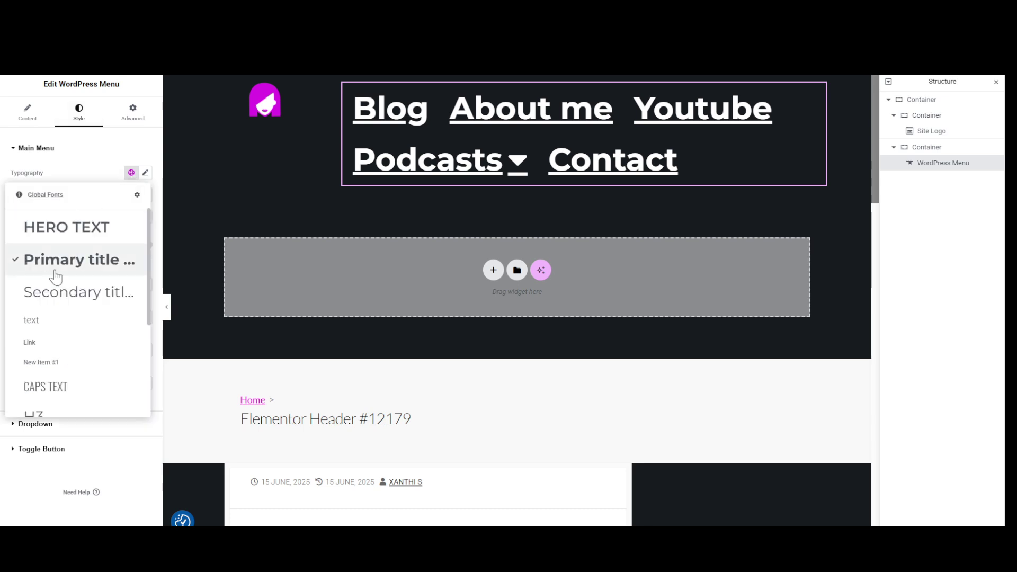
{"action": "left_click", "coordinate": [71, 327]}
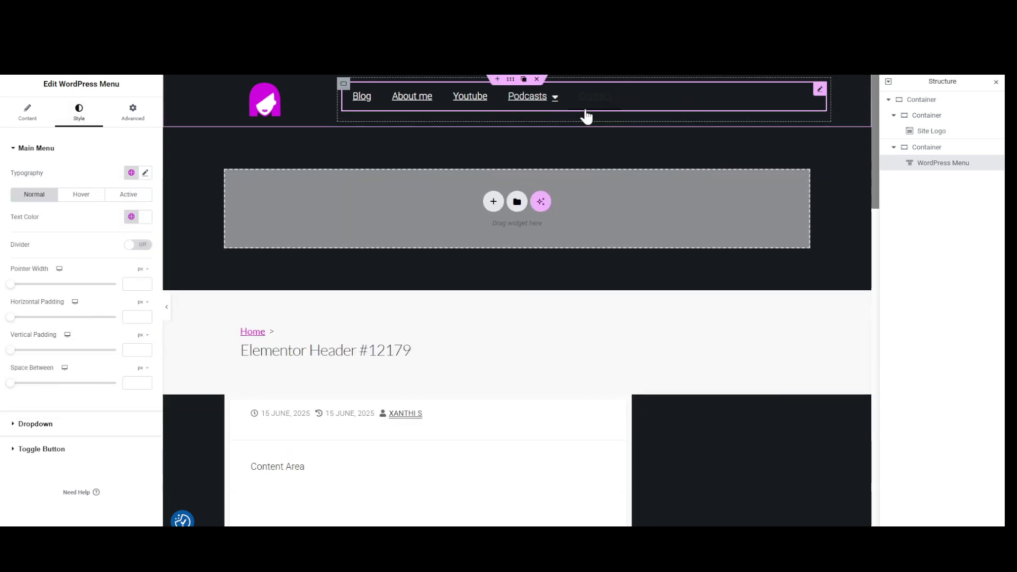
{"action": "left_click", "coordinate": [132, 173]}
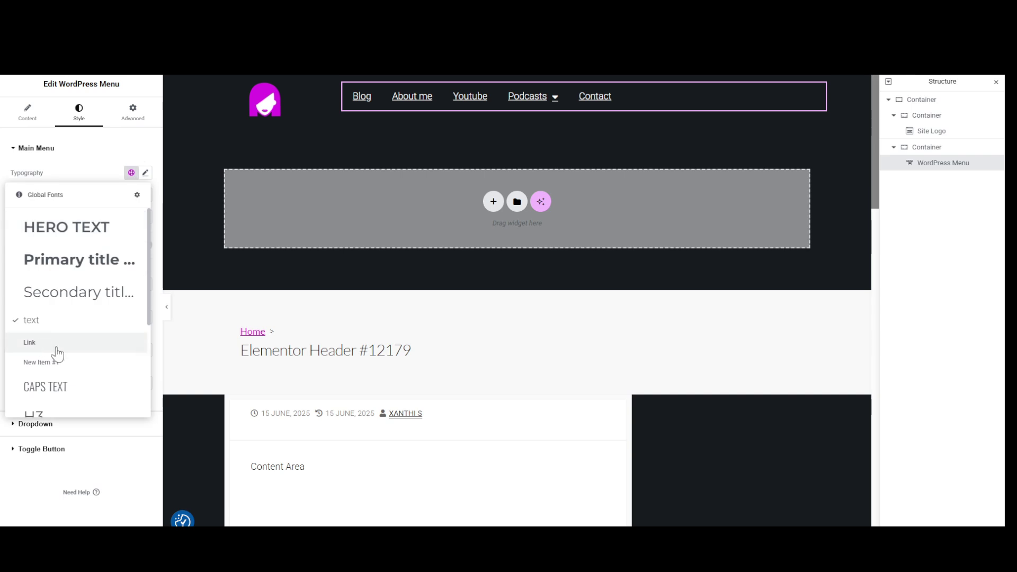
{"action": "scroll", "coordinate": [63, 358], "scroll_direction": "down", "scroll_amount": 3}
{"action": "left_click", "coordinate": [73, 364]}
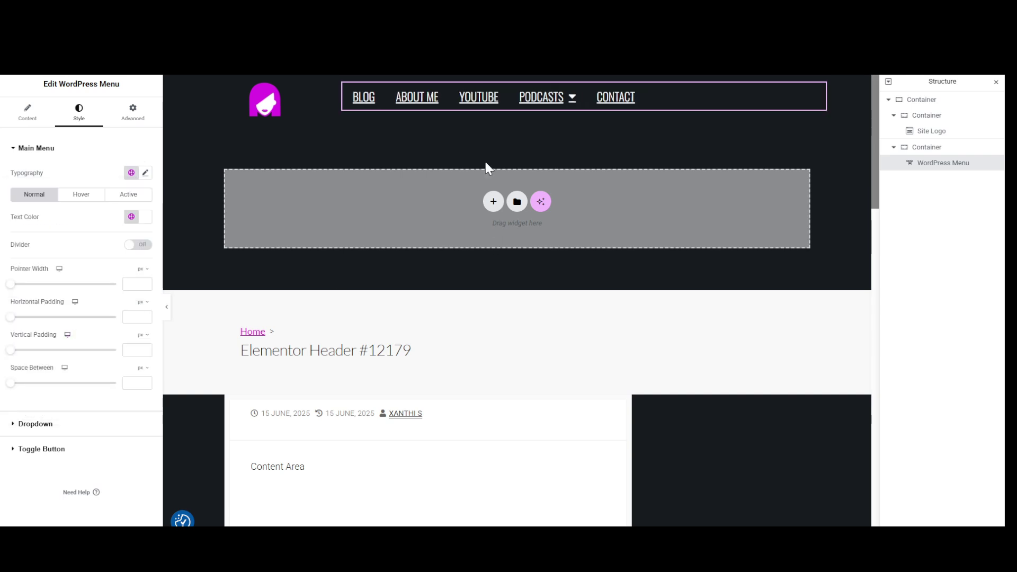
- Rename the two inner containers in the structure as "Logo container" and "Menu container"
{"action": "left_click", "coordinate": [928, 115]}
{"action": "double_click", "coordinate": [928, 115]}
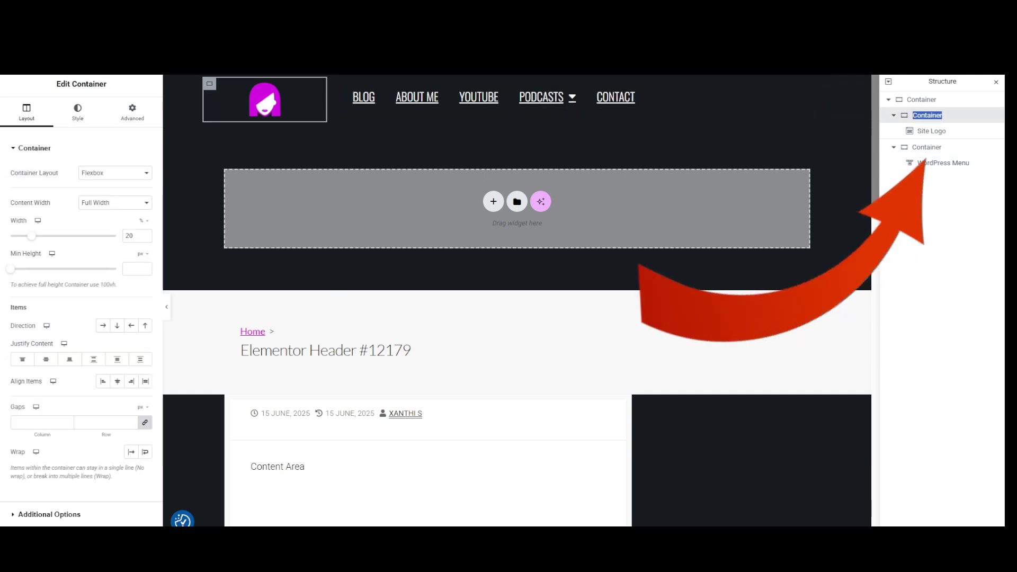
{"action": "type", "text": "Logo co"}
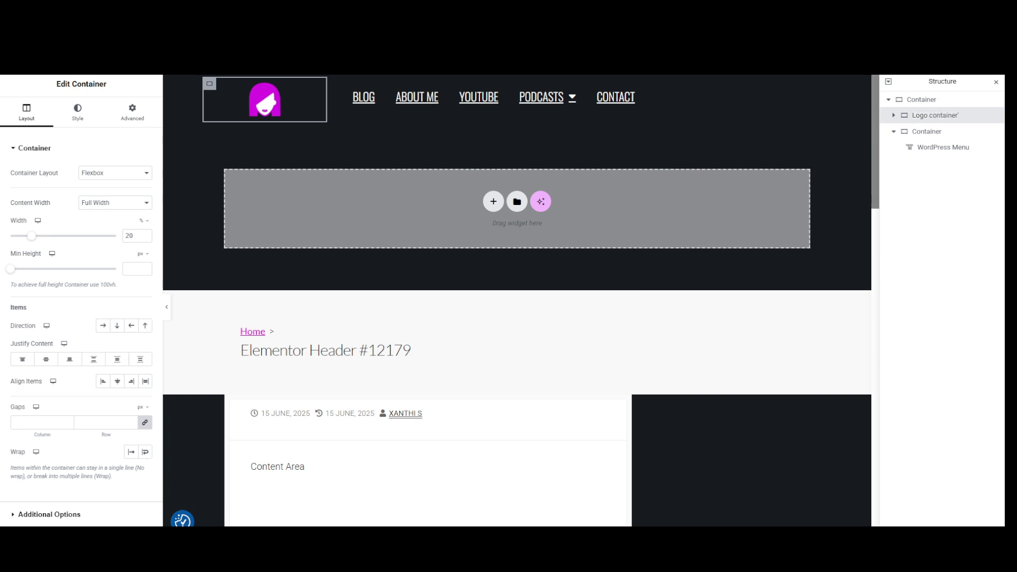
{"action": "double_click", "coordinate": [947, 115]}
{"action": "left_click", "coordinate": [968, 117]}
{"action": "double_click", "coordinate": [925, 133]}
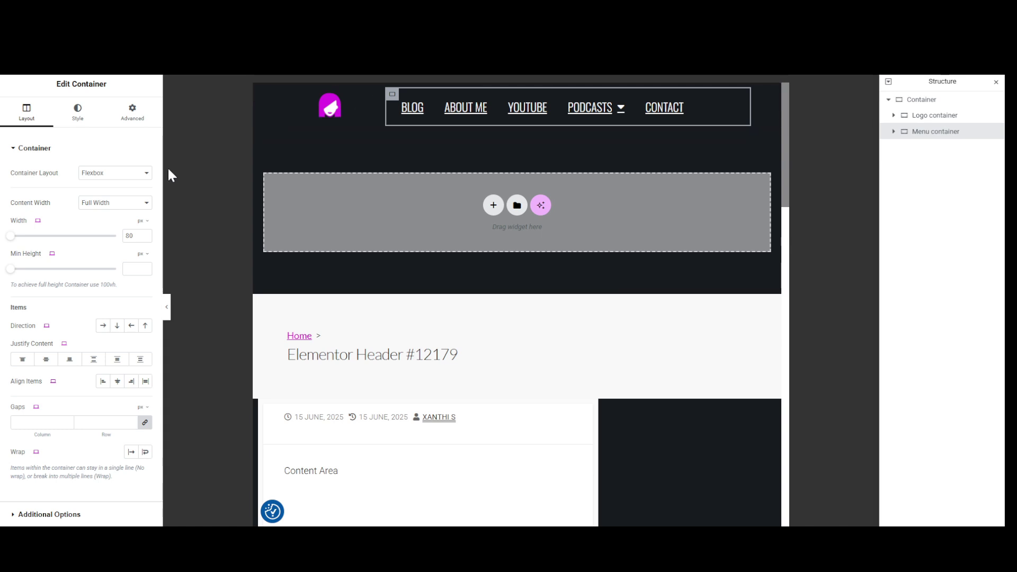
- In the tablet portrait layout, set the site logo's width and max width to 50%
{"action": "left_click", "coordinate": [40, 255]}
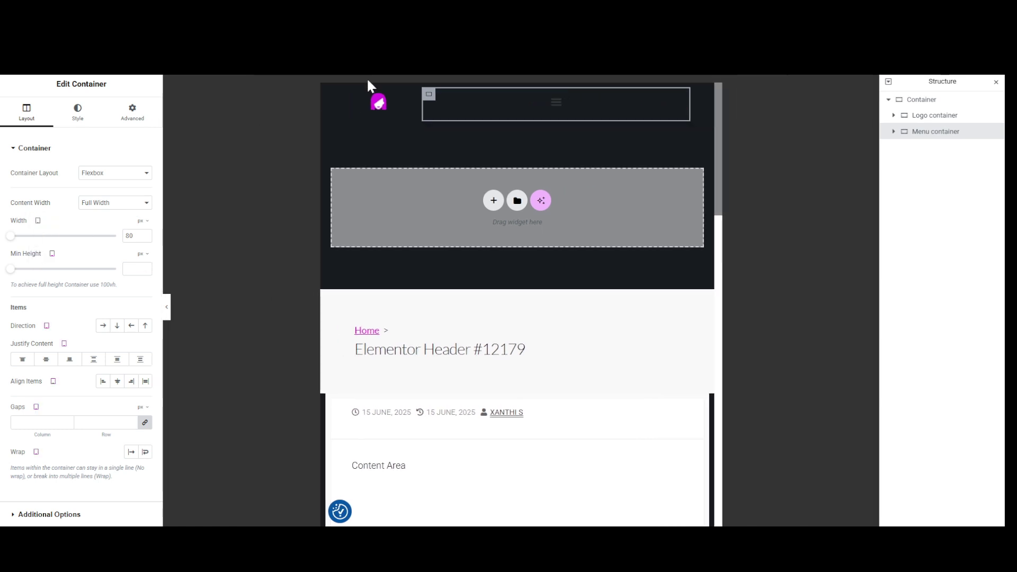
{"action": "left_click", "coordinate": [367, 106]}
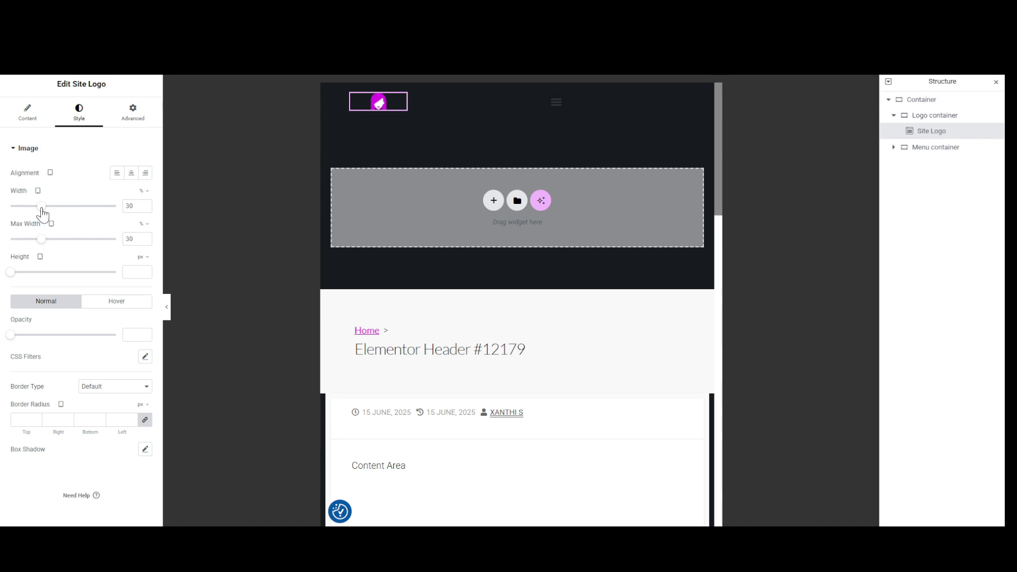
{"action": "left_click_drag", "start_coordinate": [51, 207], "coordinate": [68, 242]}
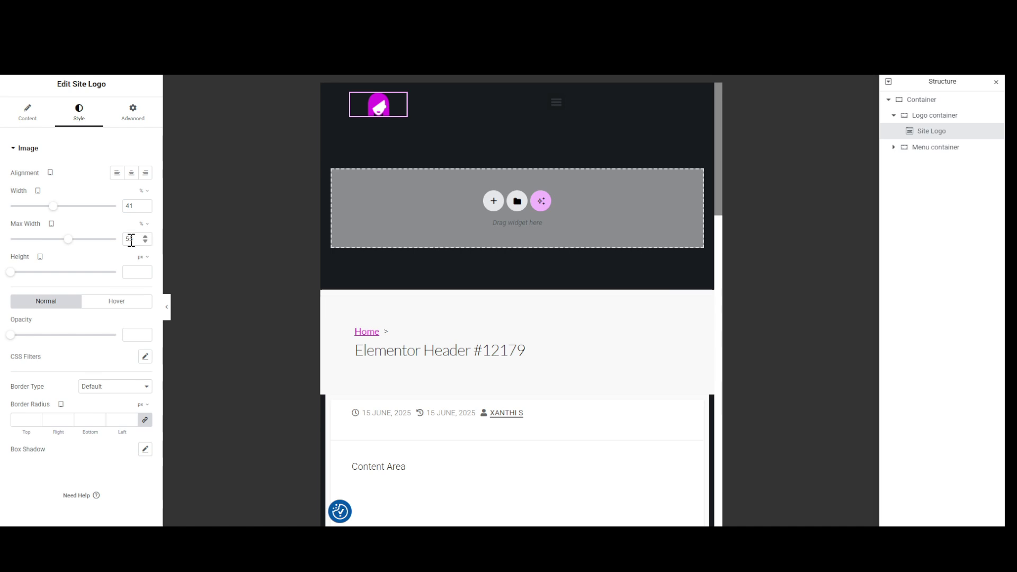
{"action": "type", "text": "5050"}
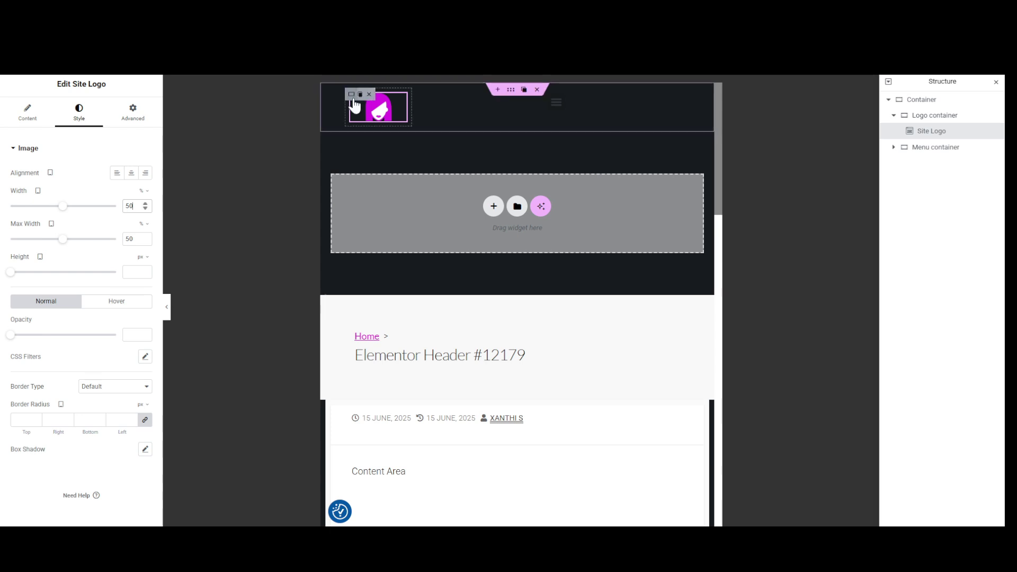
- For tablet portrait, set the logo container's width to 30% and the menu container's width to 70%
{"action": "left_click", "coordinate": [350, 94]}
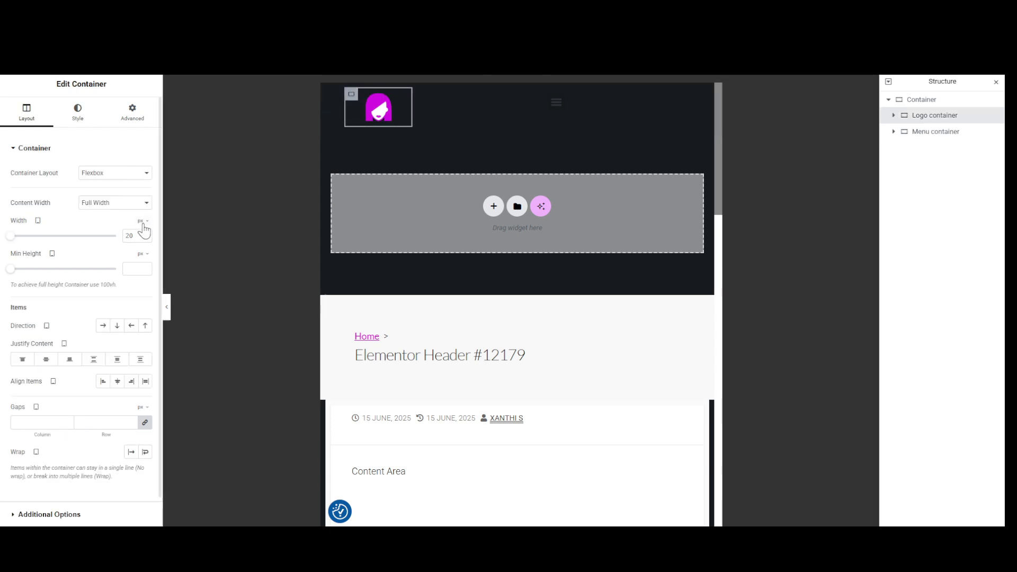
{"action": "type", "text": "30"}
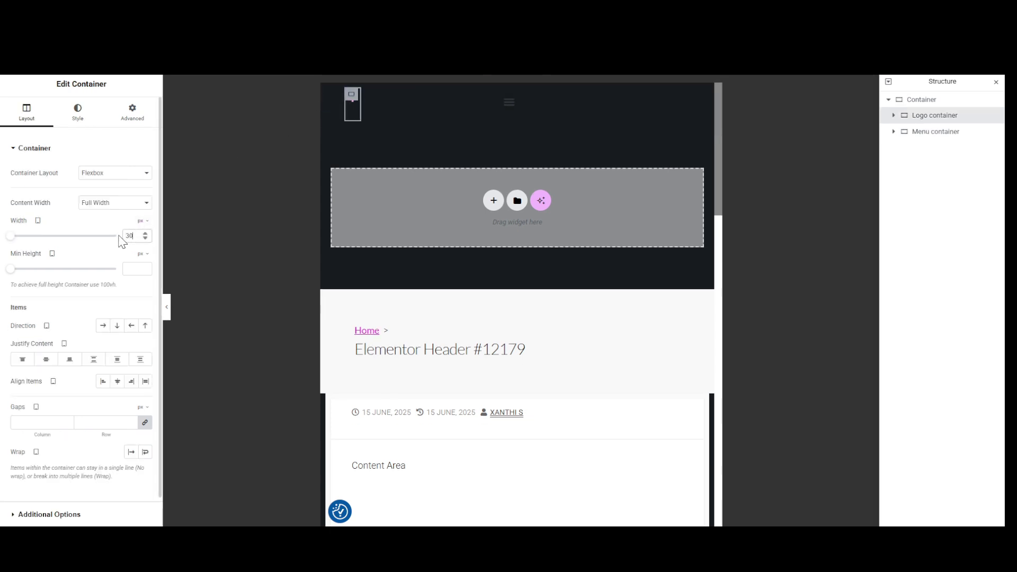
{"action": "left_click", "coordinate": [144, 220]}
{"action": "left_click", "coordinate": [142, 238]}
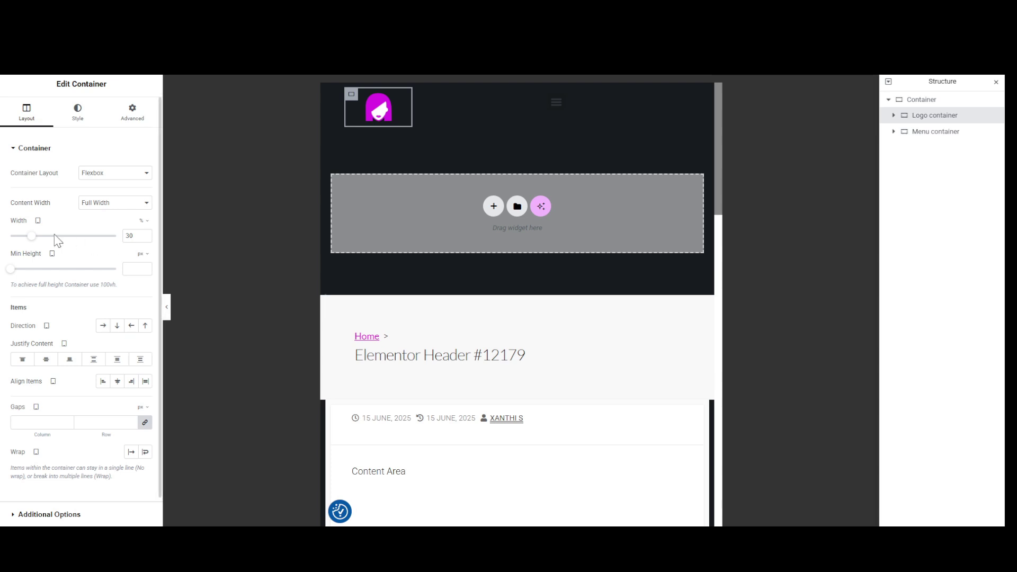
{"action": "mouse_move", "coordinate": [31, 240]}
{"action": "left_mouse_down"}
{"action": "mouse_move", "coordinate": [69, 238]}
{"action": "mouse_move", "coordinate": [16, 244]}
{"action": "mouse_move", "coordinate": [38, 245]}
{"action": "left_mouse_up"}
{"action": "left_click", "coordinate": [455, 107]}
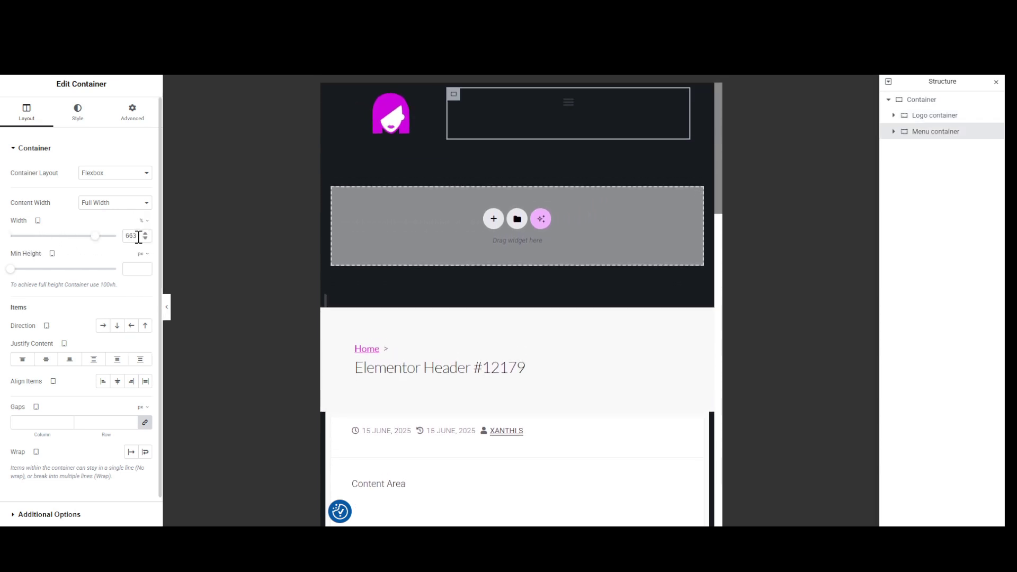
{"action": "type", "text": "70"}
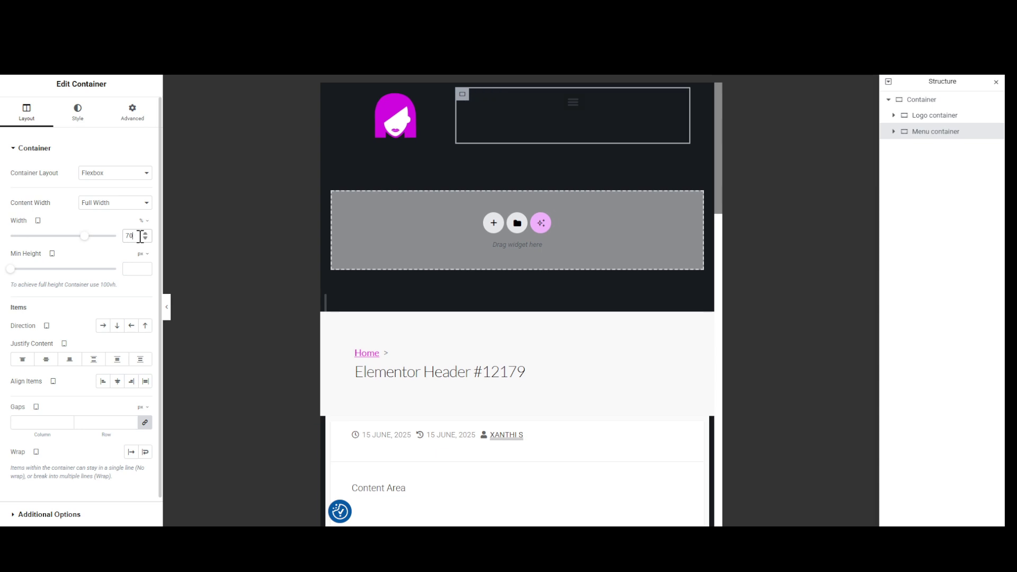
- Enable full width for the WordPress Menu's mobile dropdown, and test opening and closing the hamburger menu
{"action": "left_click", "coordinate": [572, 110]}
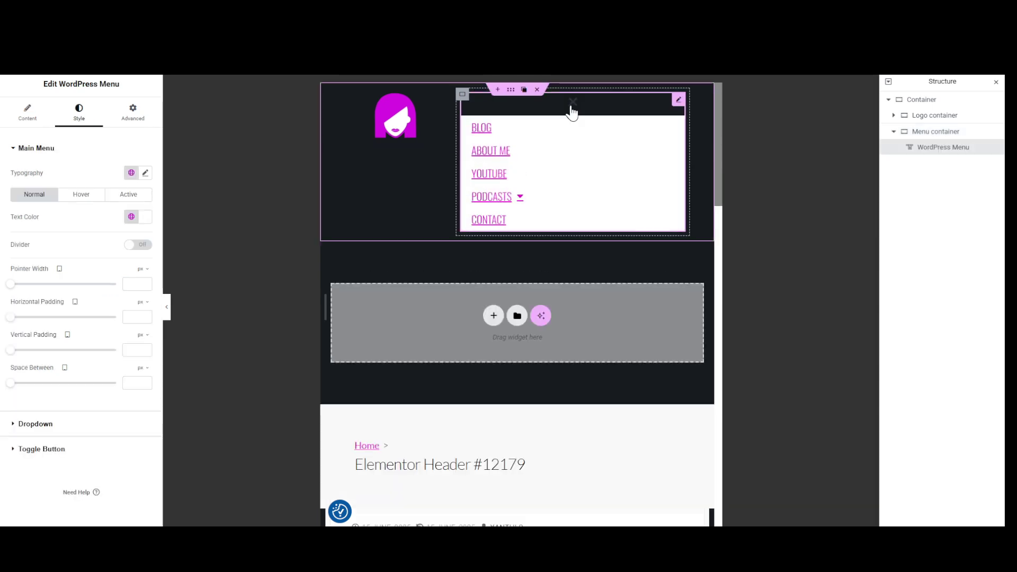
{"action": "left_click", "coordinate": [573, 111]}
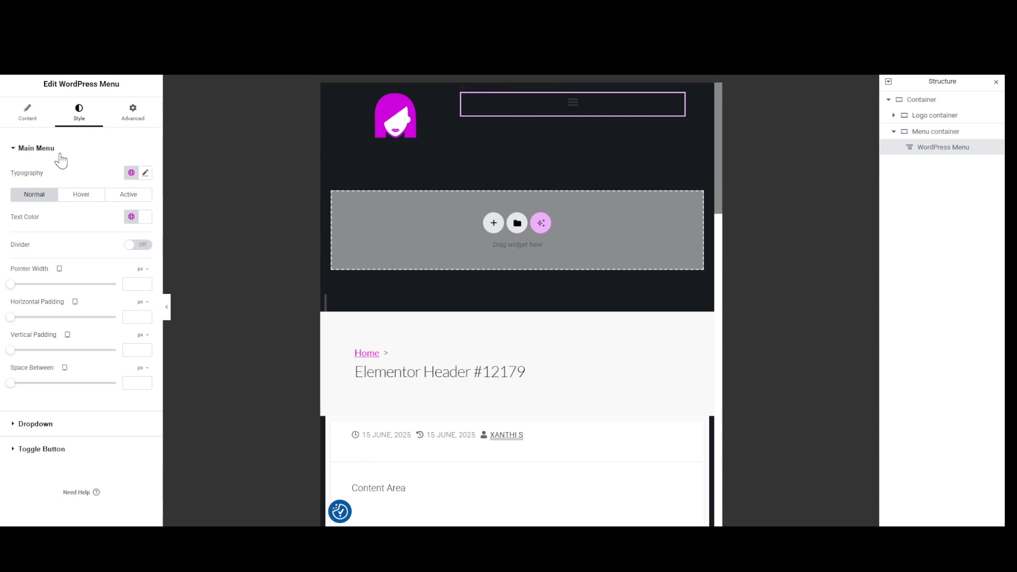
{"action": "left_click", "coordinate": [25, 113]}
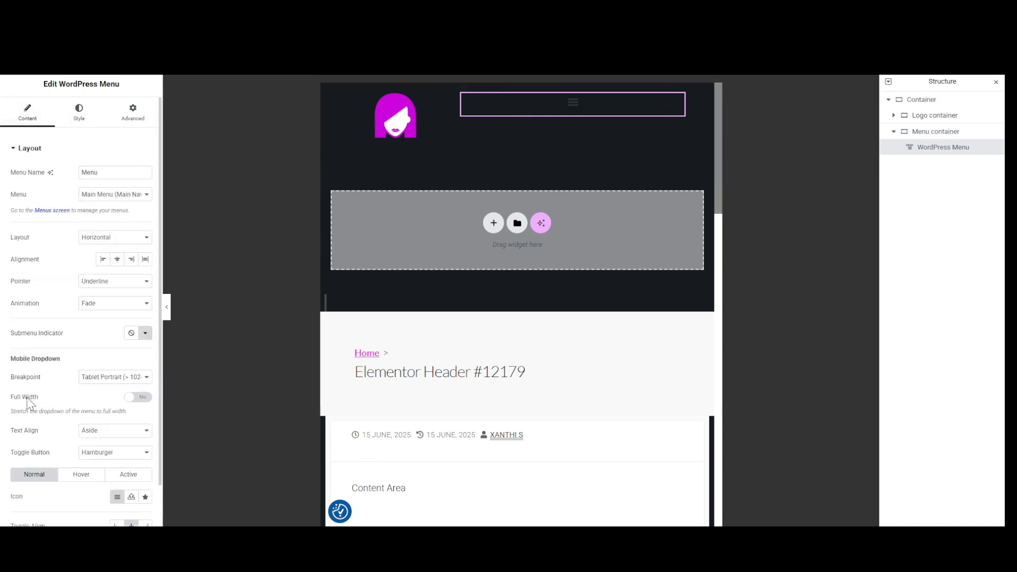
{"action": "left_click", "coordinate": [137, 397]}
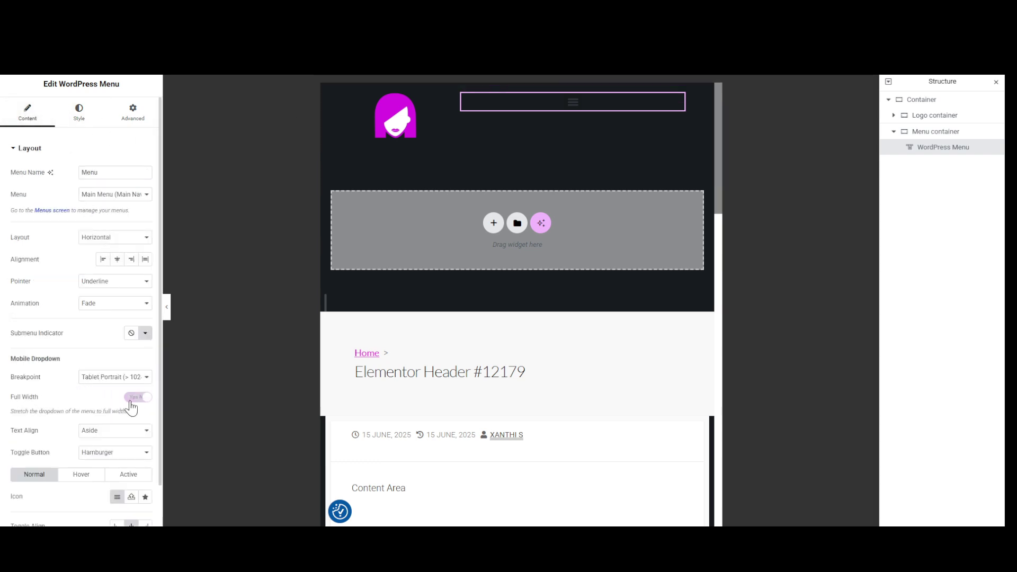
{"action": "left_click", "coordinate": [575, 106]}
{"action": "left_click", "coordinate": [575, 108]}
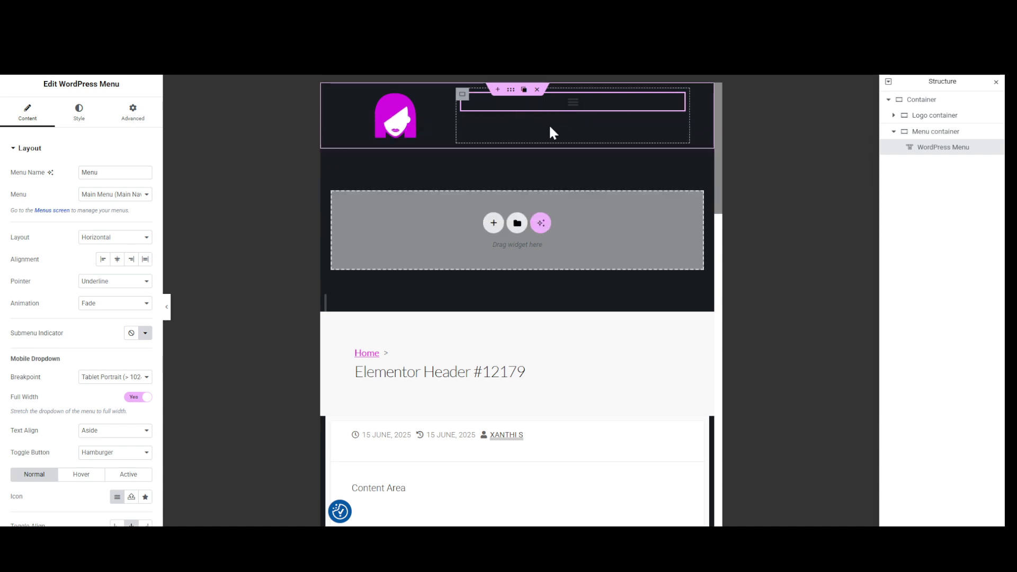
- Apply the Primary global color to the menu's toggle button and enlarge the hamburger icon
{"action": "left_click", "coordinate": [79, 112]}
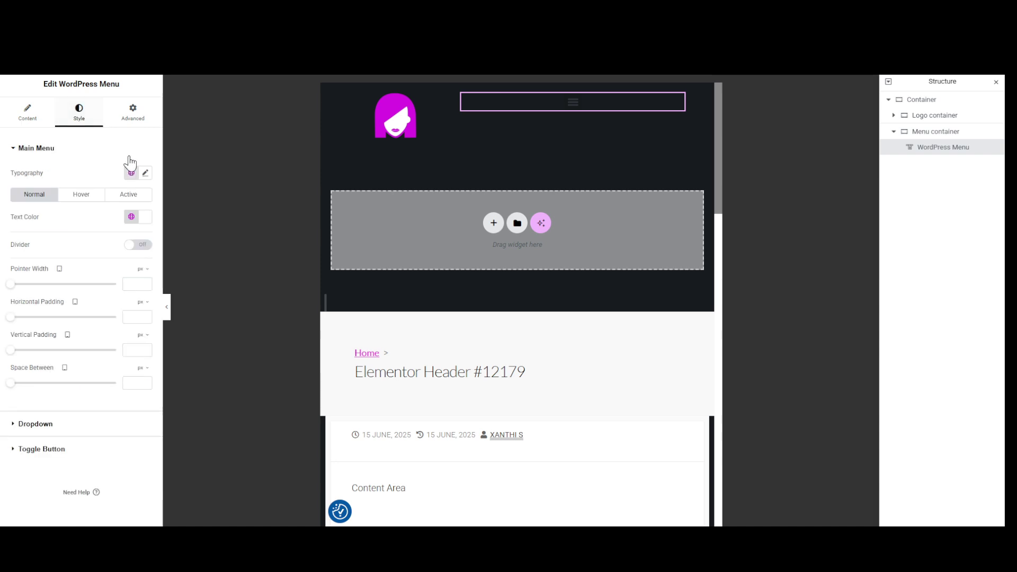
{"action": "left_click", "coordinate": [42, 449]}
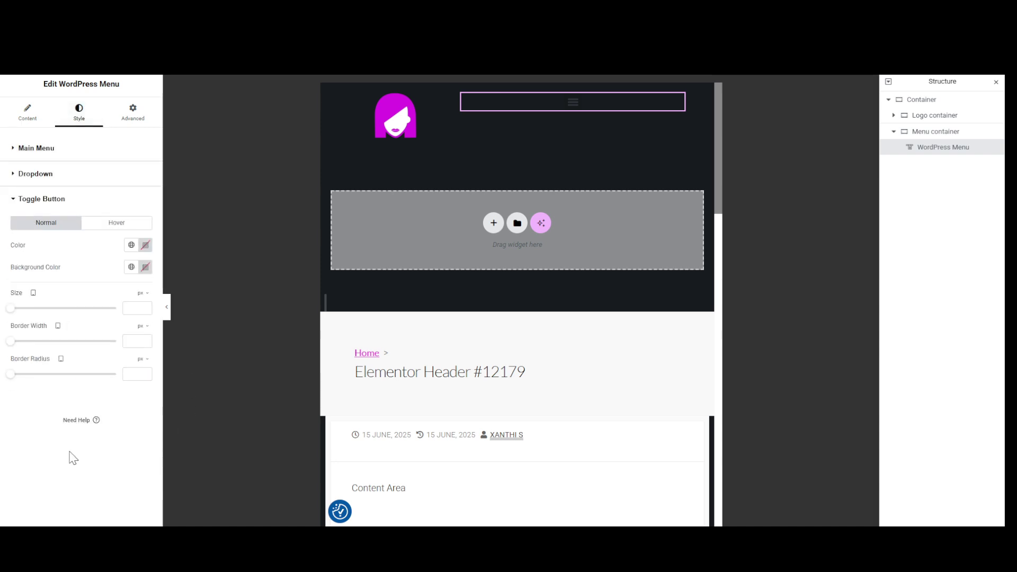
{"action": "left_click", "coordinate": [131, 245]}
{"action": "left_click", "coordinate": [26, 291]}
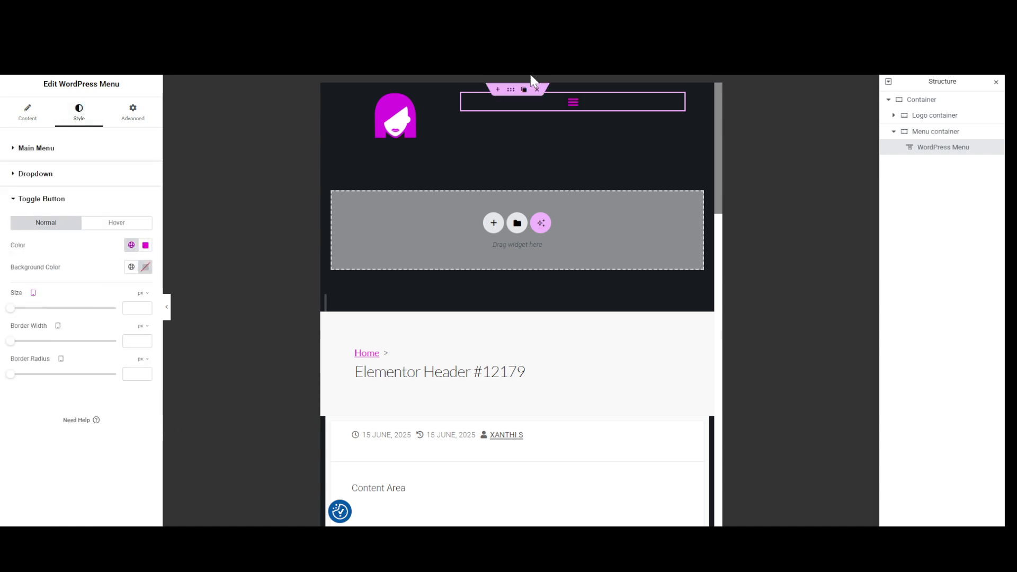
{"action": "left_click_drag", "start_coordinate": [10, 308], "coordinate": [32, 309]}
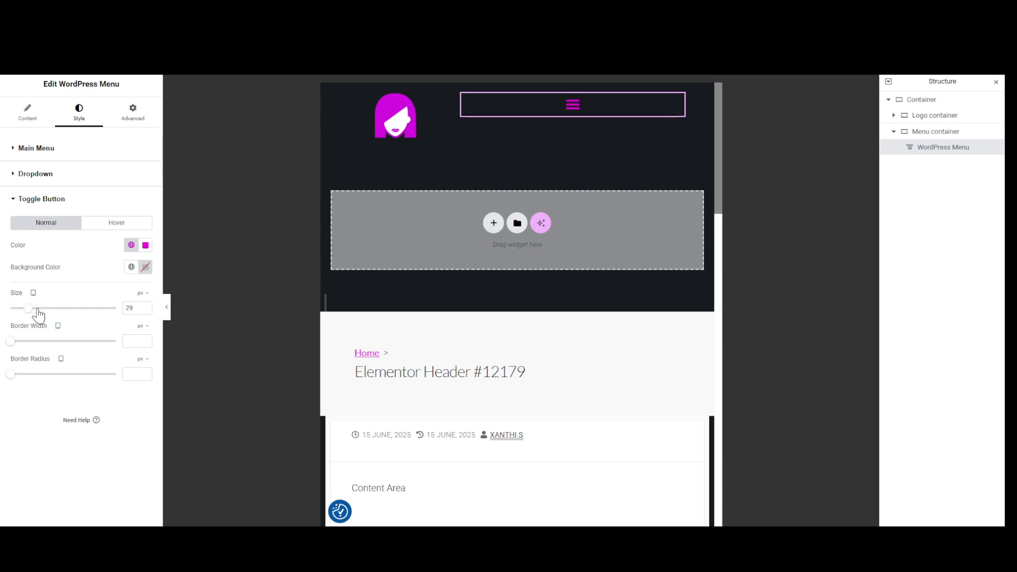
- Give the dropdown menu a solid divider in the Secondary global color with a border width of 3 px
{"action": "left_click", "coordinate": [34, 175]}
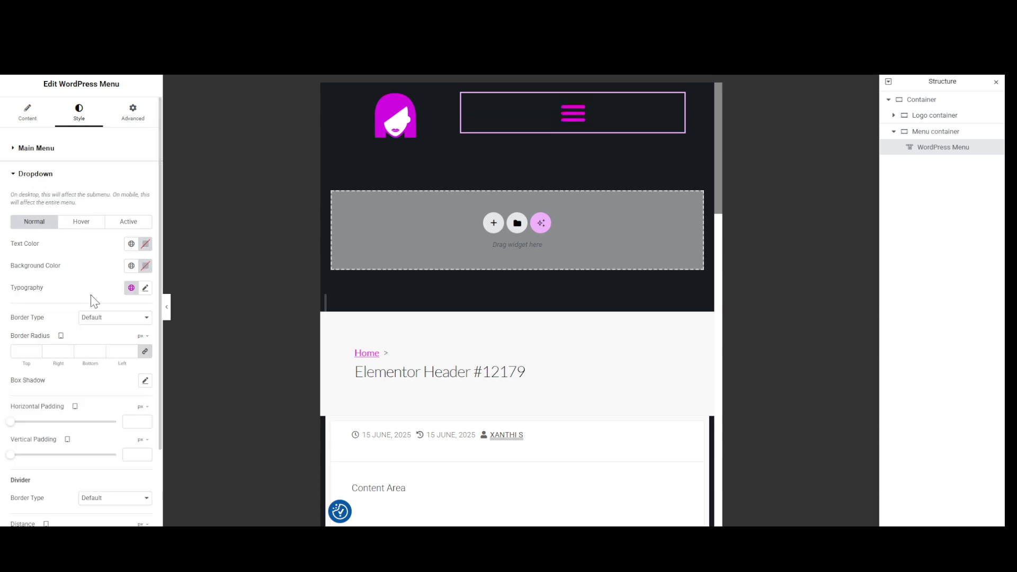
{"action": "scroll", "coordinate": [12, 426], "scroll_direction": "down", "scroll_amount": 2}
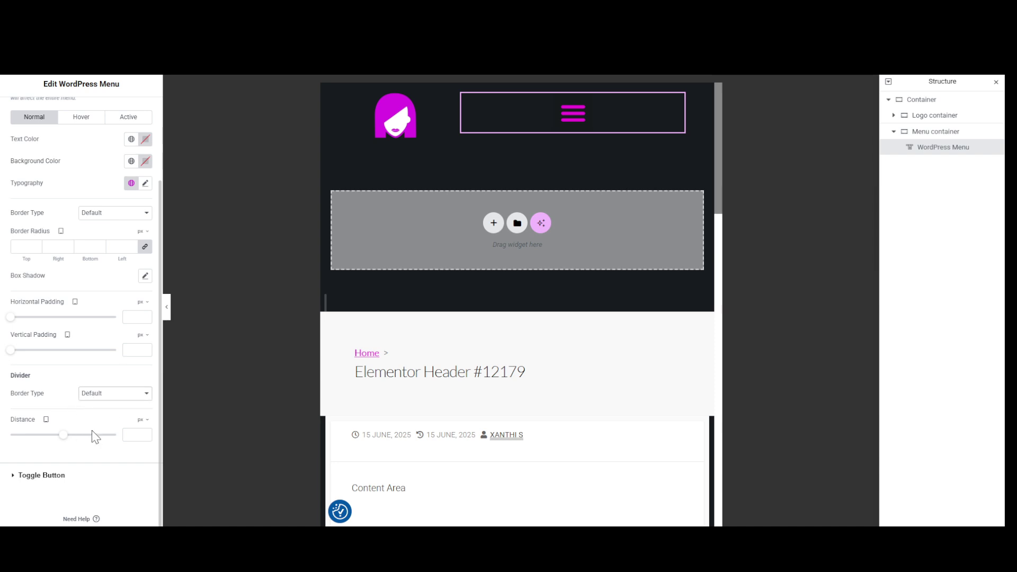
{"action": "left_click", "coordinate": [132, 416]}
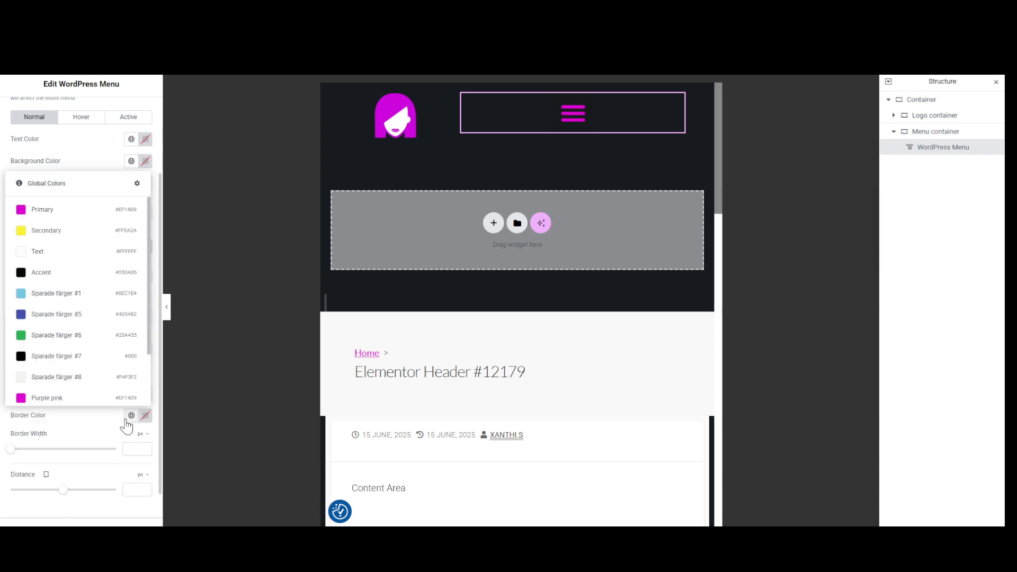
{"action": "left_click", "coordinate": [38, 239]}
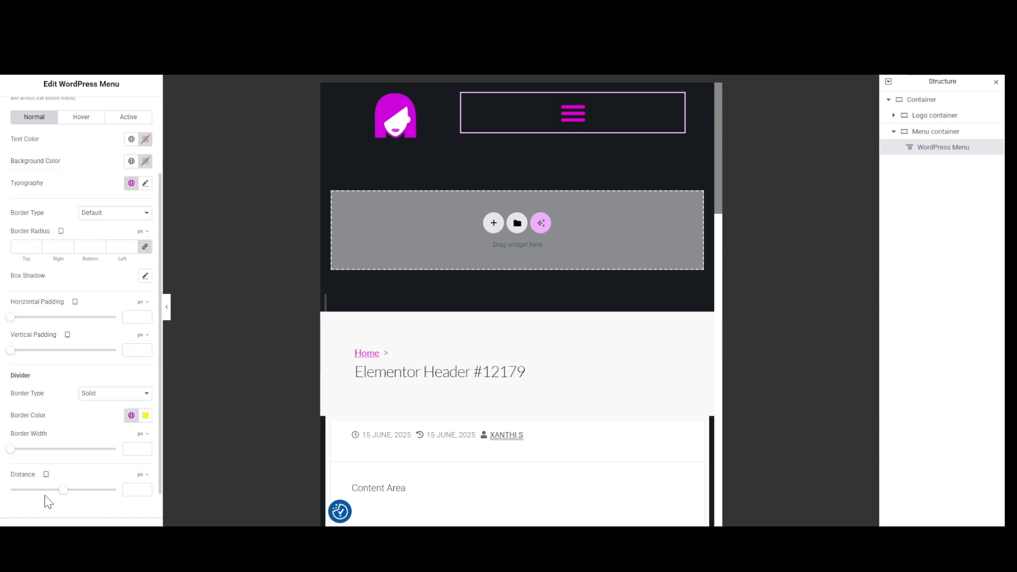
{"action": "left_click", "coordinate": [137, 449]}
{"action": "type", "text": "3"}
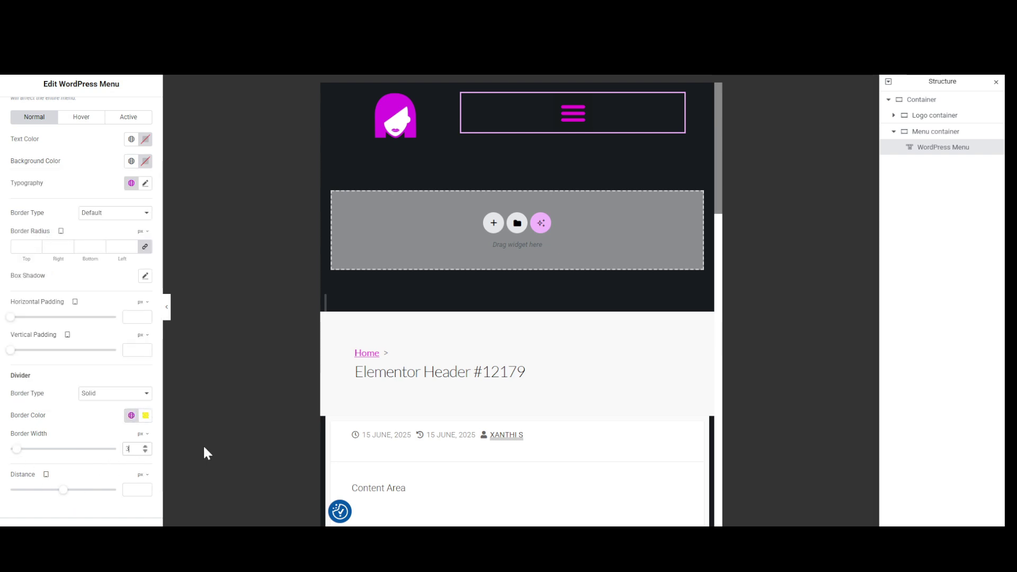
- Expand the hamburger menu in the preview and set the dropdown's distance to 100 px
{"action": "left_click_drag", "start_coordinate": [63, 489], "coordinate": [85, 491]}
{"action": "left_click", "coordinate": [574, 114]}
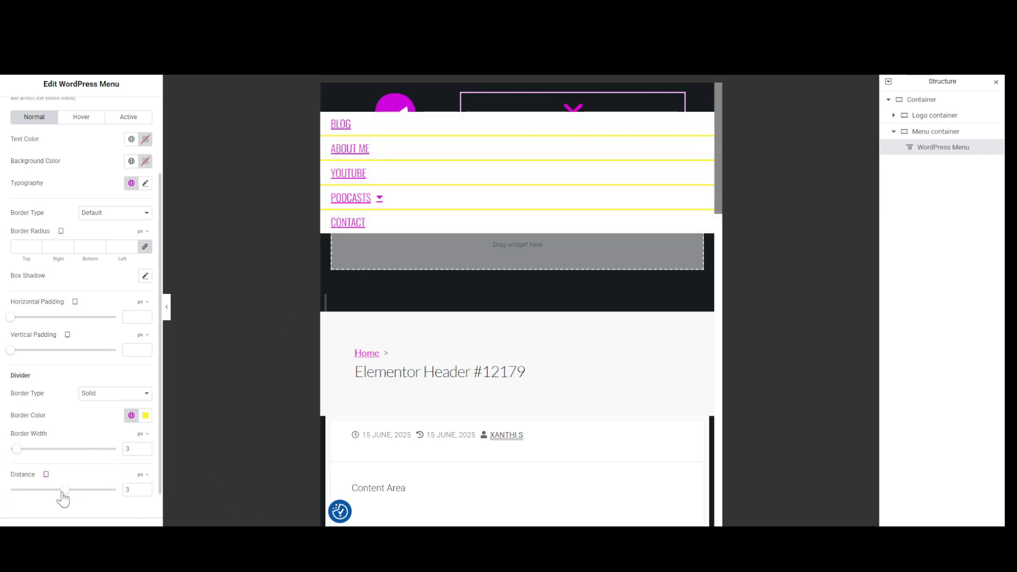
{"action": "left_click_drag", "start_coordinate": [64, 490], "coordinate": [126, 492]}
{"action": "left_click_drag", "start_coordinate": [69, 506], "coordinate": [152, 507]}
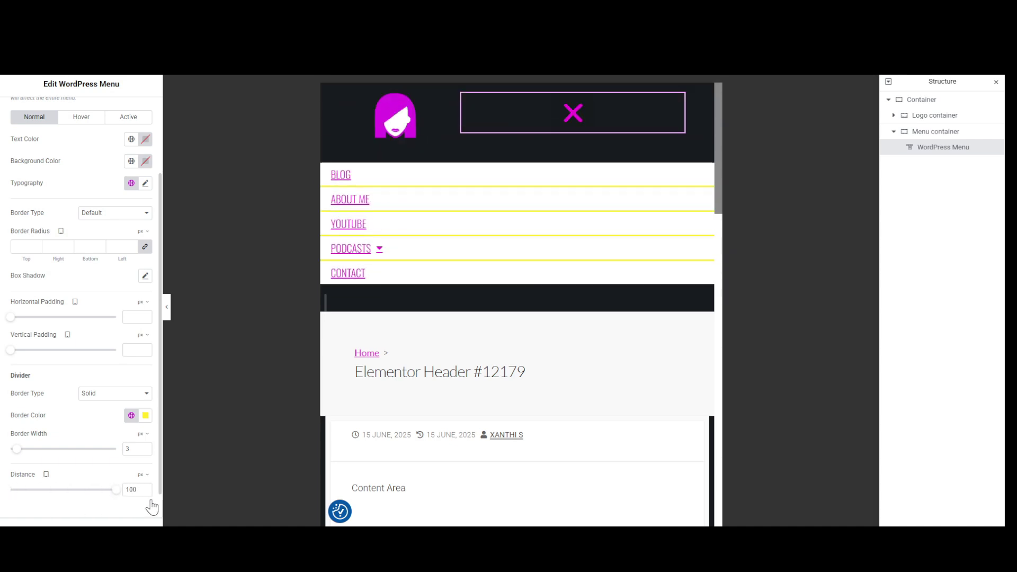
- Reset the dropdown divider's border type to Default and test closing and reopening the menu
{"action": "left_click", "coordinate": [113, 409]}
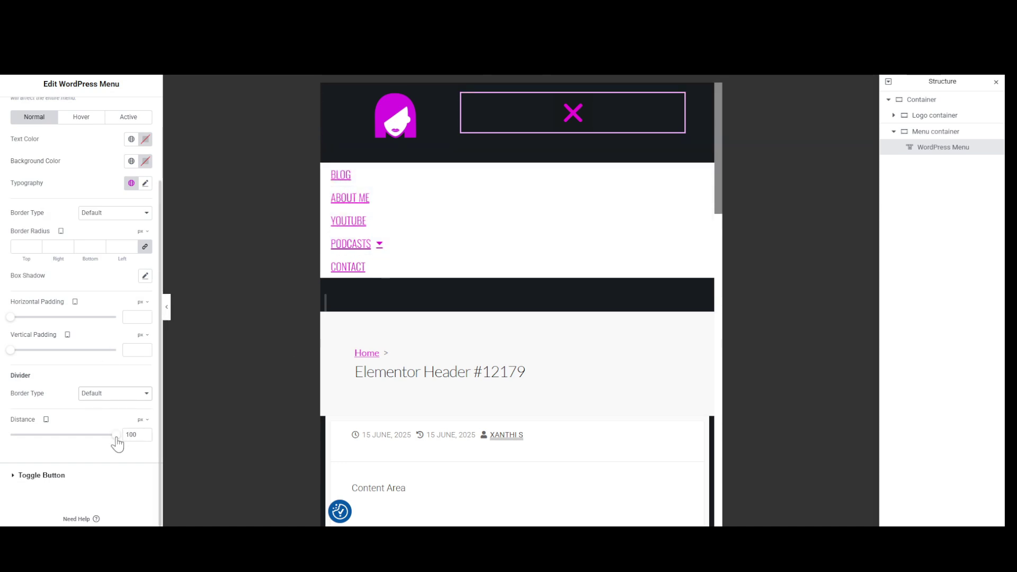
{"action": "left_click_drag", "start_coordinate": [116, 439], "coordinate": [139, 448]}
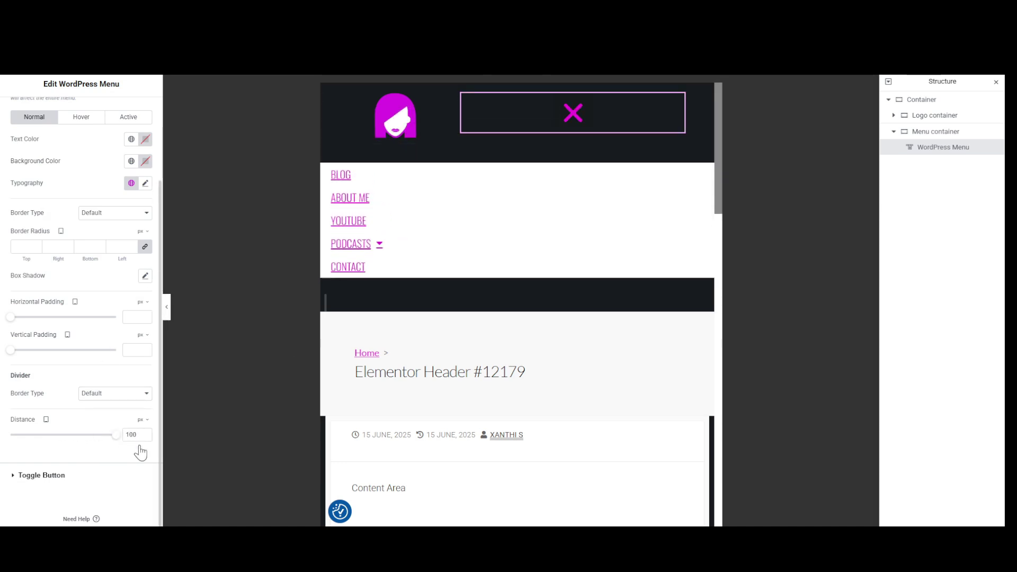
{"action": "left_click", "coordinate": [571, 114]}
{"action": "left_click", "coordinate": [571, 114]}
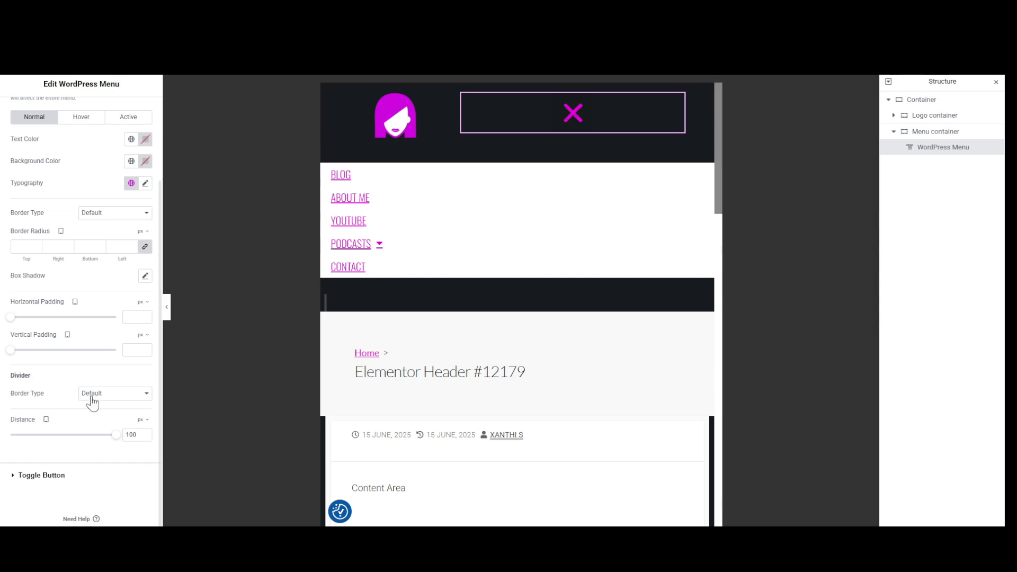
- Set the mobile dropdown's text alignment to Center
{"action": "scroll", "coordinate": [109, 234], "scroll_direction": "up", "scroll_amount": 2}
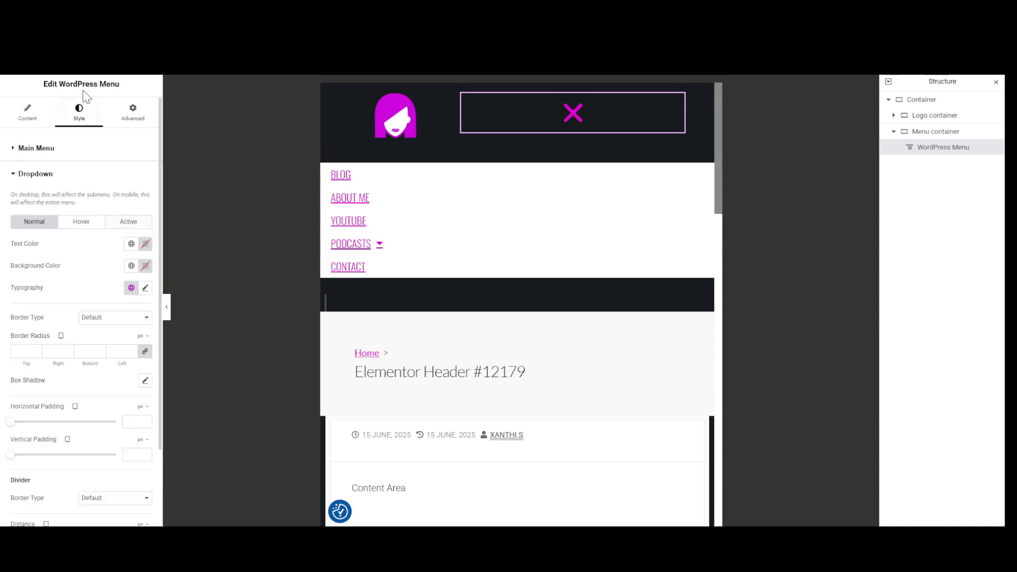
{"action": "left_click", "coordinate": [27, 113]}
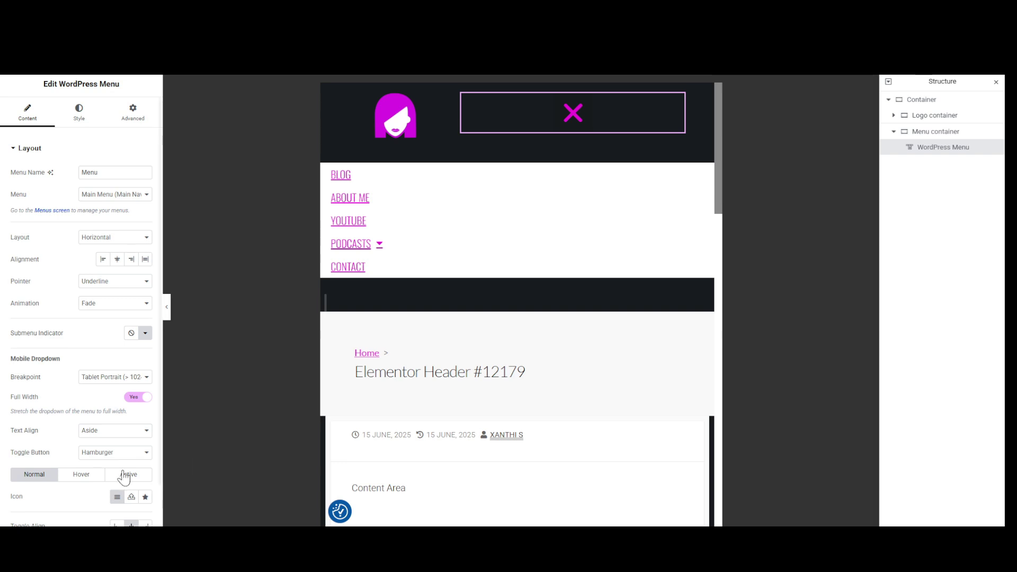
{"action": "scroll", "coordinate": [117, 412], "scroll_direction": "down", "scroll_amount": 1}
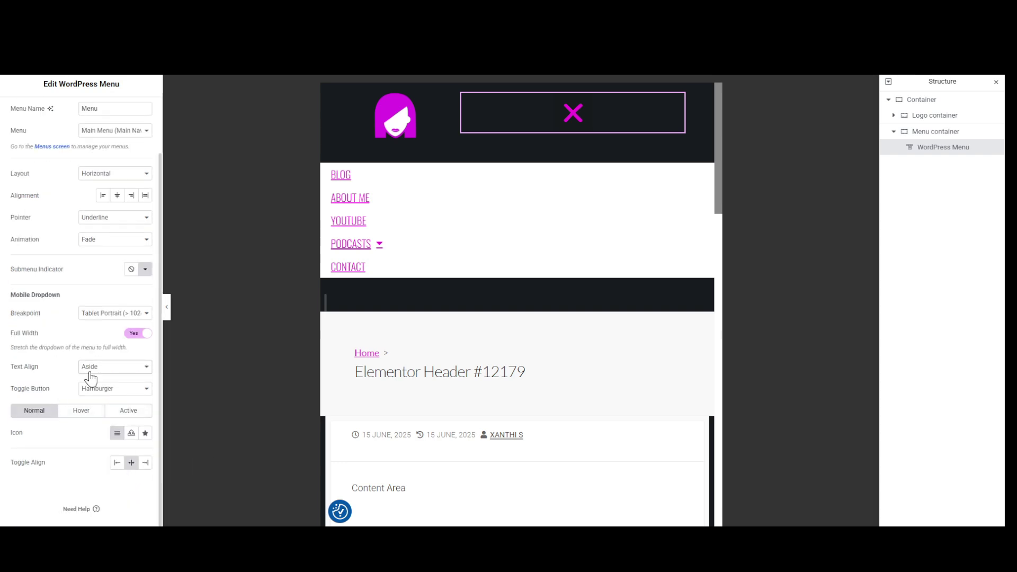
{"action": "left_click", "coordinate": [110, 401]}
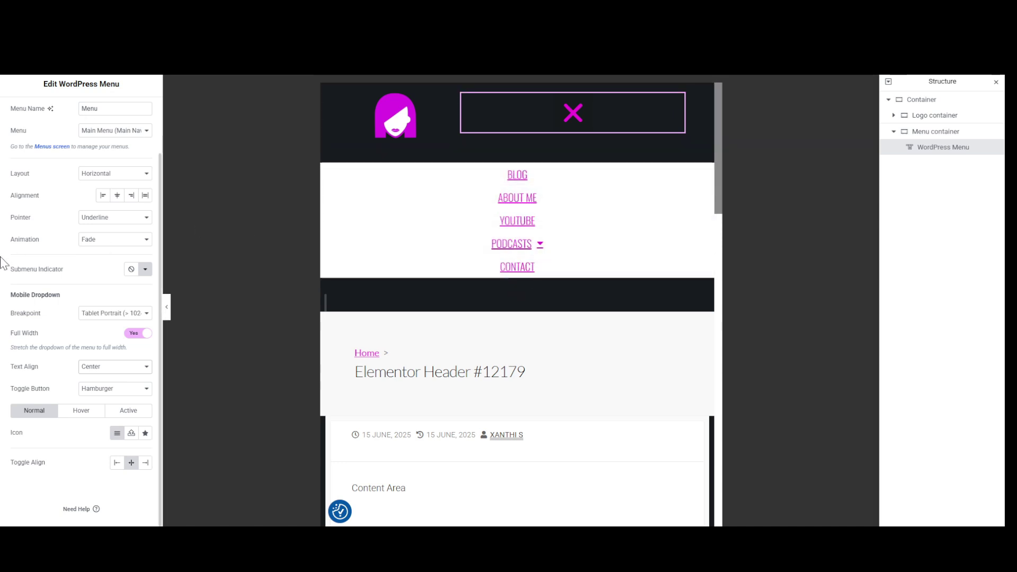
- Set the dropdown menu's normal text color to the Primary global color
{"action": "scroll", "coordinate": [64, 210], "scroll_direction": "up", "scroll_amount": 1}
{"action": "left_click", "coordinate": [75, 117]}
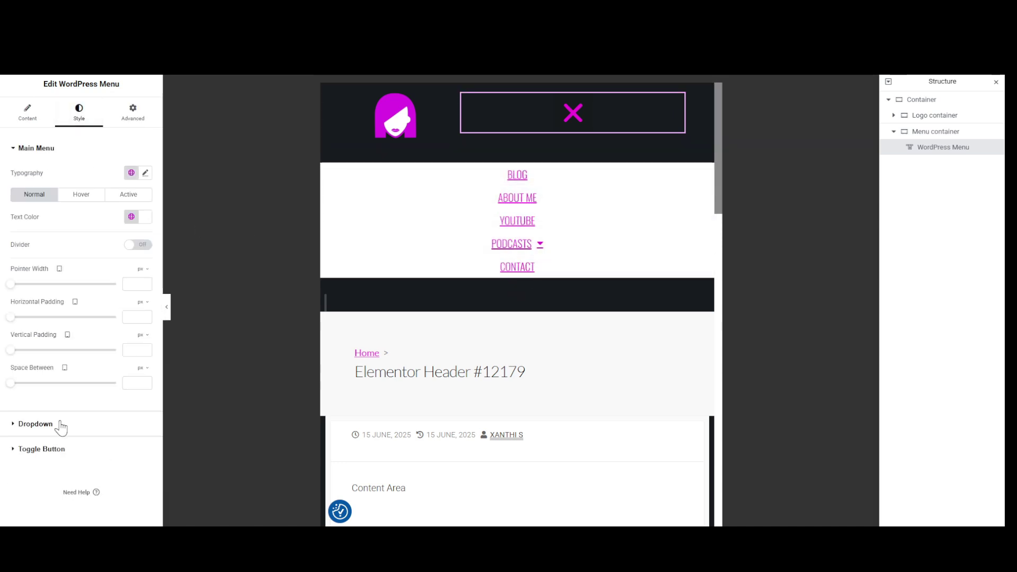
{"action": "left_click", "coordinate": [36, 424]}
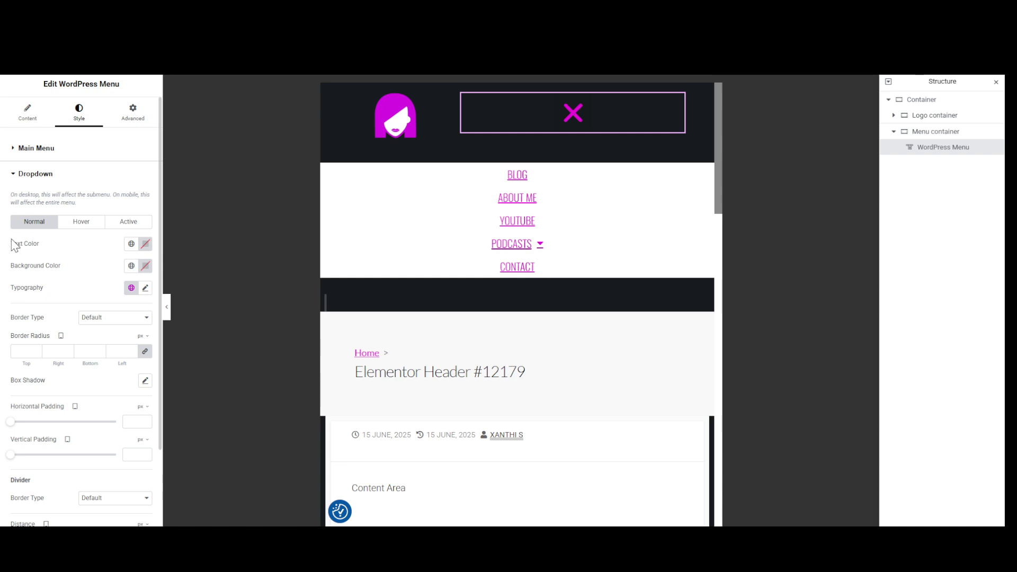
{"action": "left_click", "coordinate": [132, 243]}
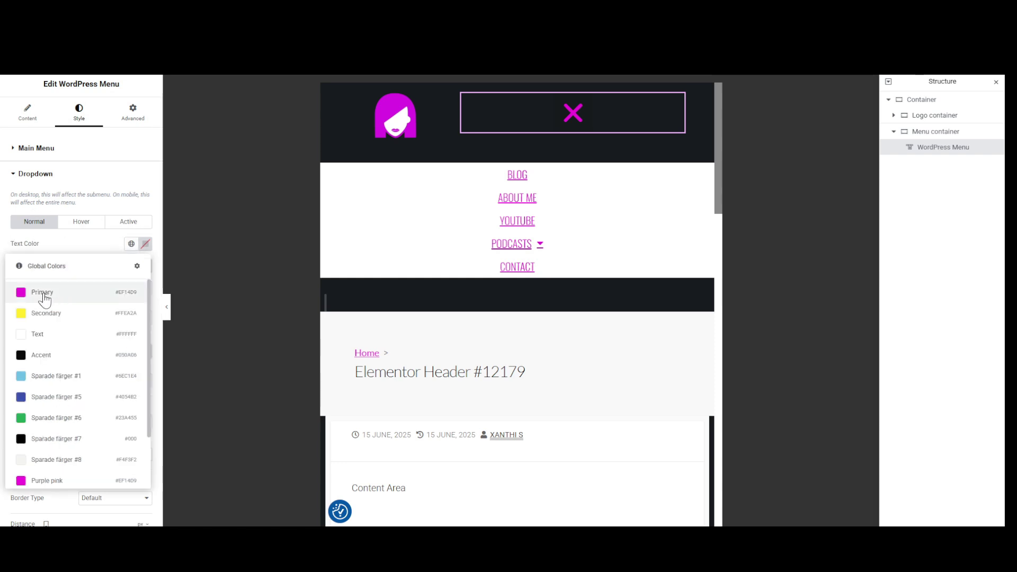
{"action": "scroll", "coordinate": [102, 450], "scroll_direction": "down", "scroll_amount": 3}
{"action": "left_click", "coordinate": [86, 454]}
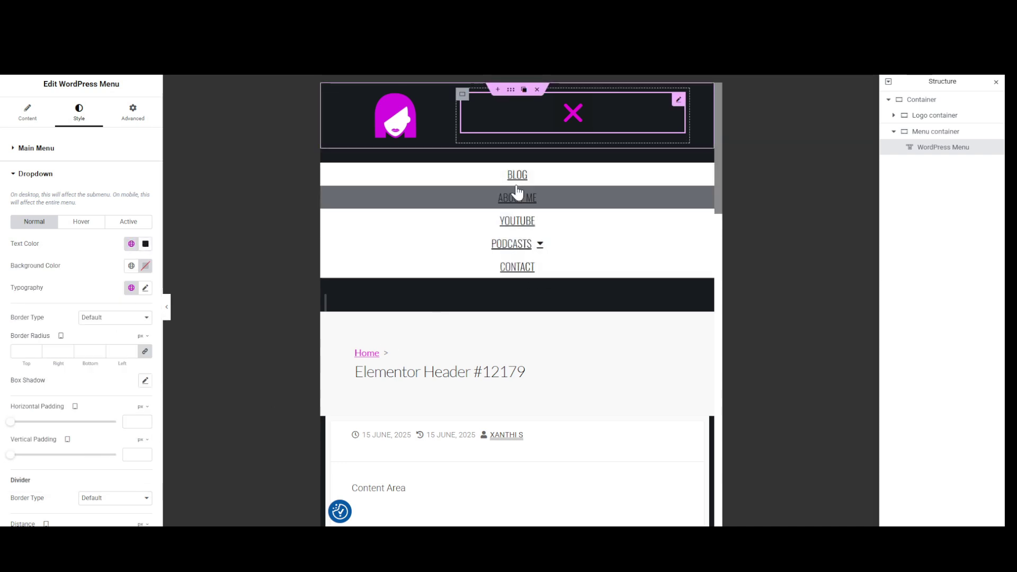
{"action": "left_click", "coordinate": [131, 243]}
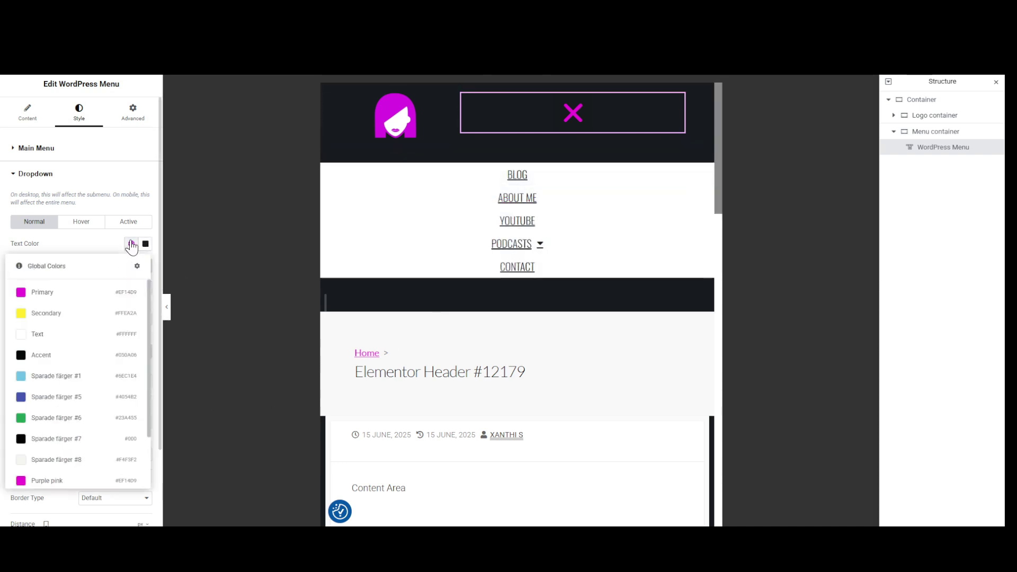
{"action": "left_click", "coordinate": [47, 293]}
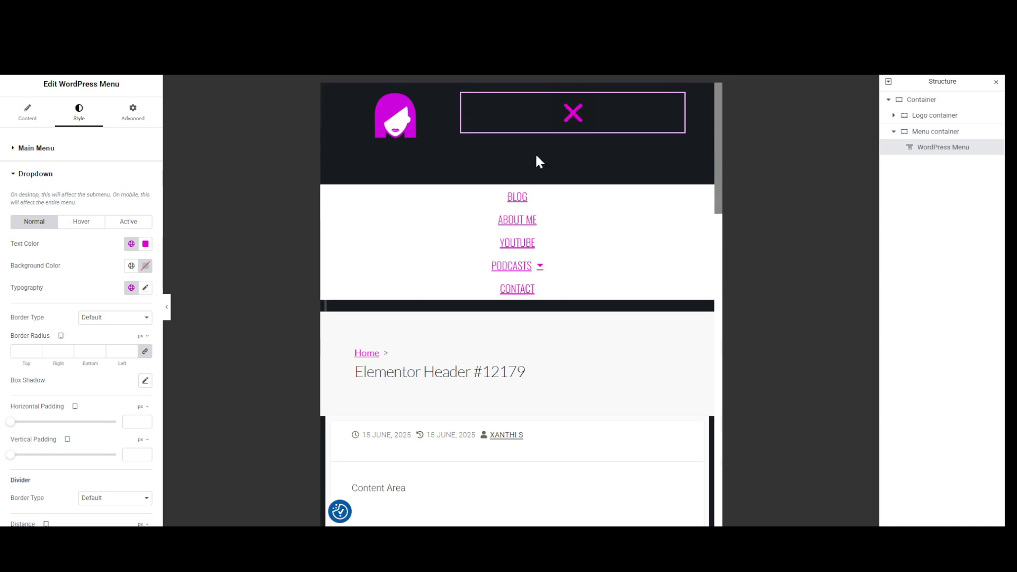
- Set the dropdown menu's normal background color to the "dark background" global color
{"action": "left_click", "coordinate": [131, 266]}
{"action": "scroll", "coordinate": [82, 456], "scroll_direction": "down", "scroll_amount": 3}
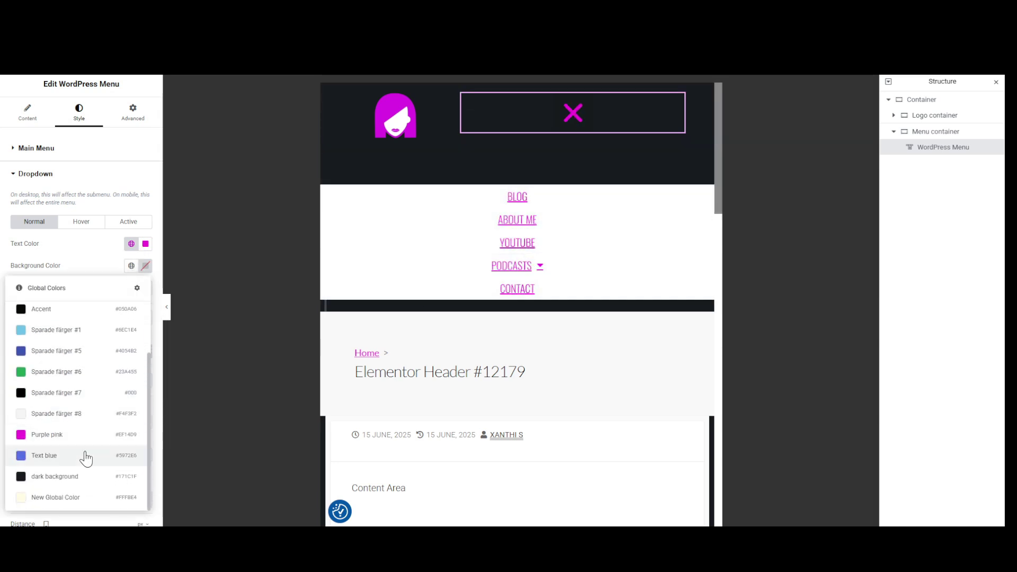
{"action": "left_click", "coordinate": [62, 477]}
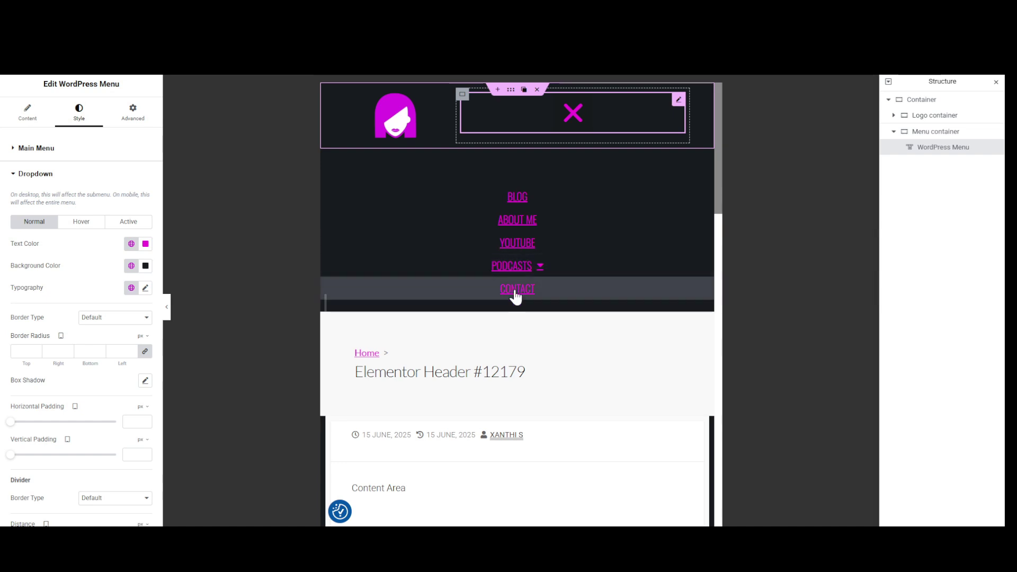
- Set the dropdown's hover text to the "dark background" global color and its hover background to Primary
{"action": "left_click", "coordinate": [94, 224]}
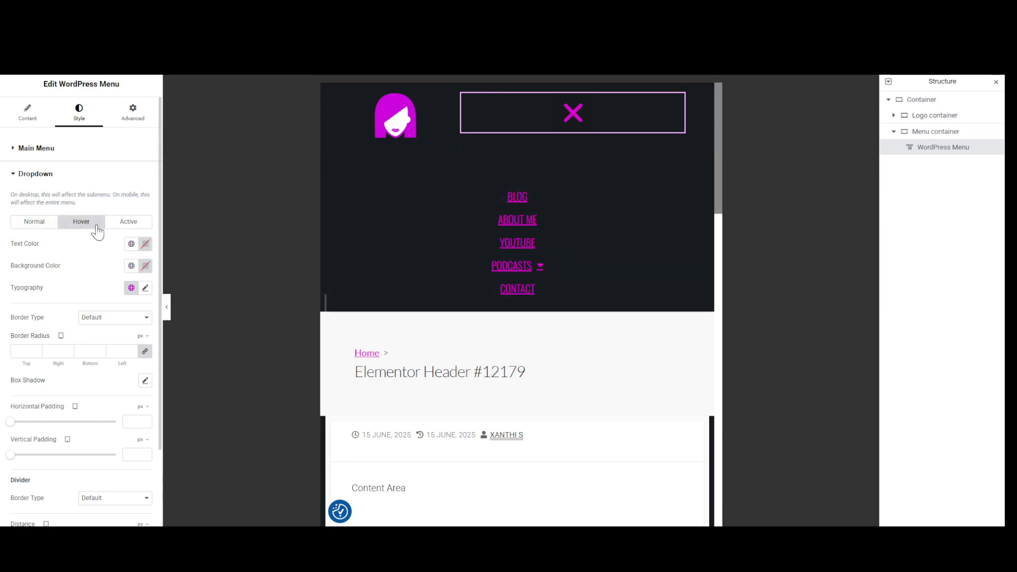
{"action": "left_click", "coordinate": [131, 244]}
{"action": "scroll", "coordinate": [85, 424], "scroll_direction": "down", "scroll_amount": 2}
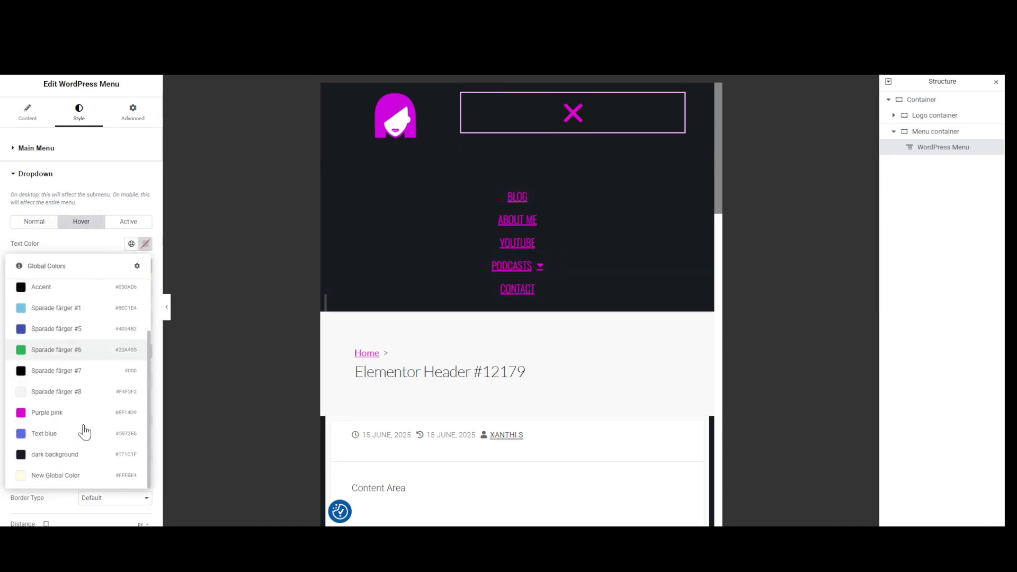
{"action": "left_click", "coordinate": [62, 454]}
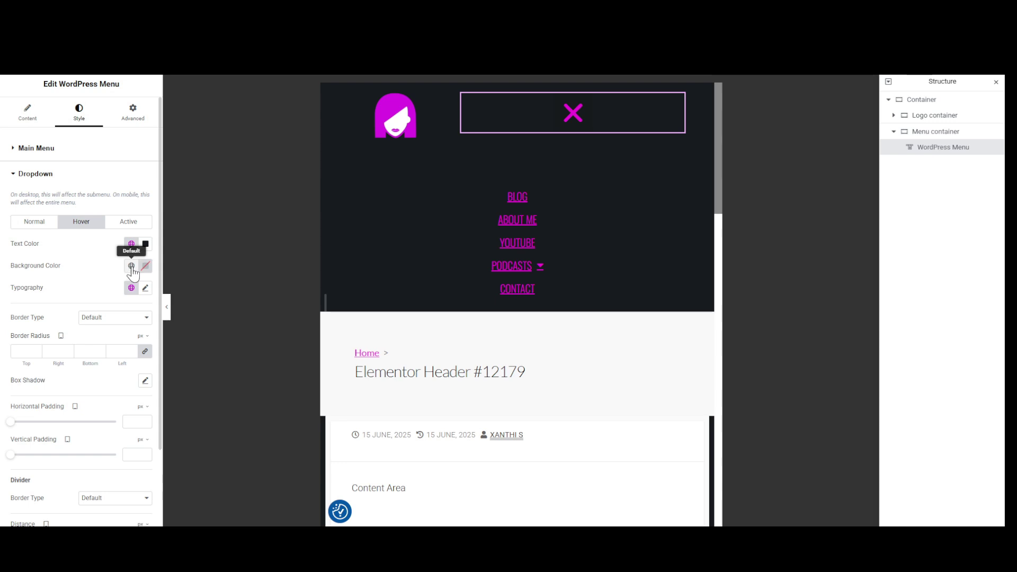
{"action": "left_click", "coordinate": [131, 265]}
{"action": "left_click", "coordinate": [65, 316]}
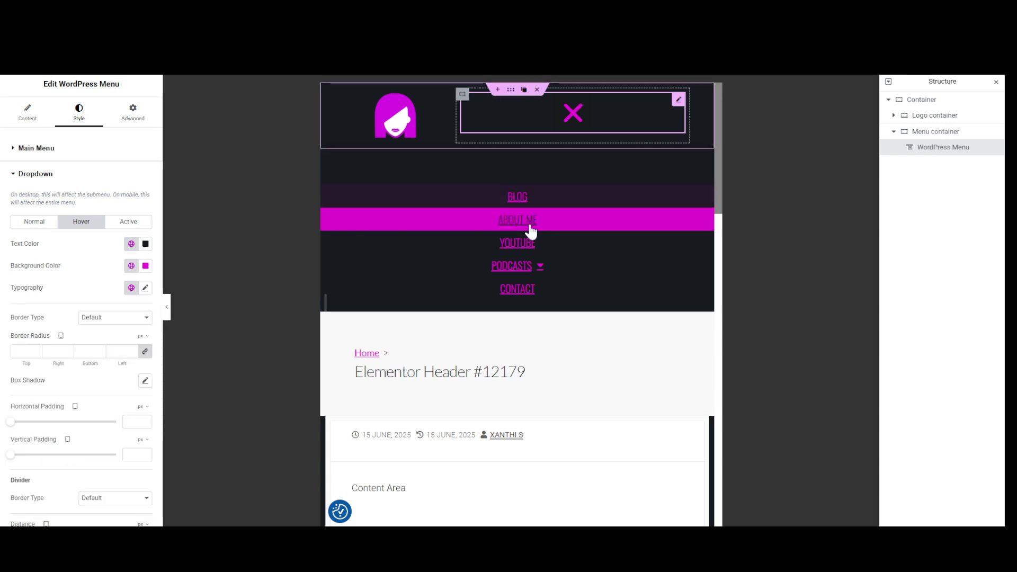
- Close the expanded menu, switch the preview to mobile size and test opening and closing the hamburger menu there
{"action": "left_click", "coordinate": [549, 114]}
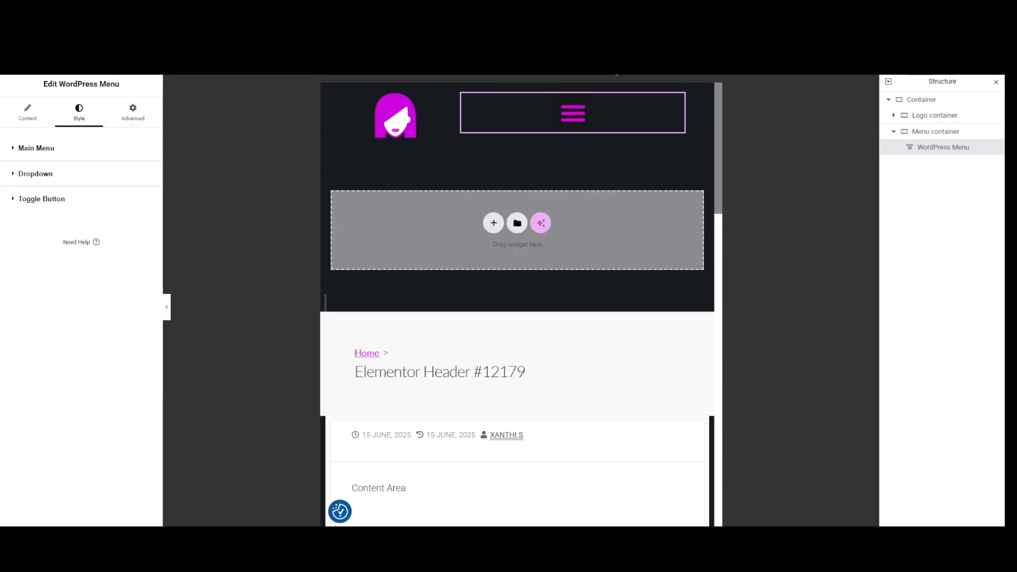
{"action": "left_click", "coordinate": [617, 61]}
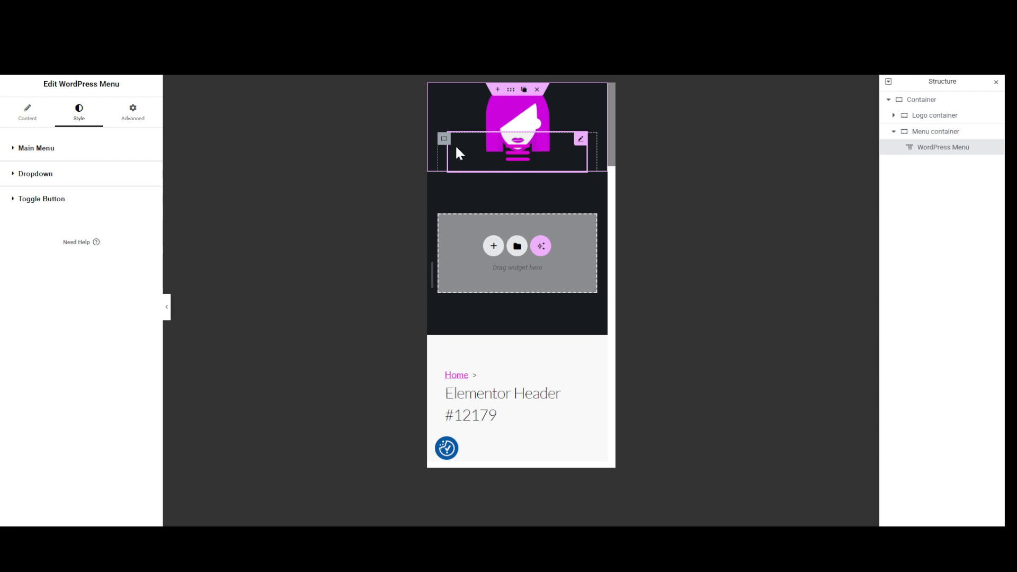
{"action": "left_click", "coordinate": [513, 158]}
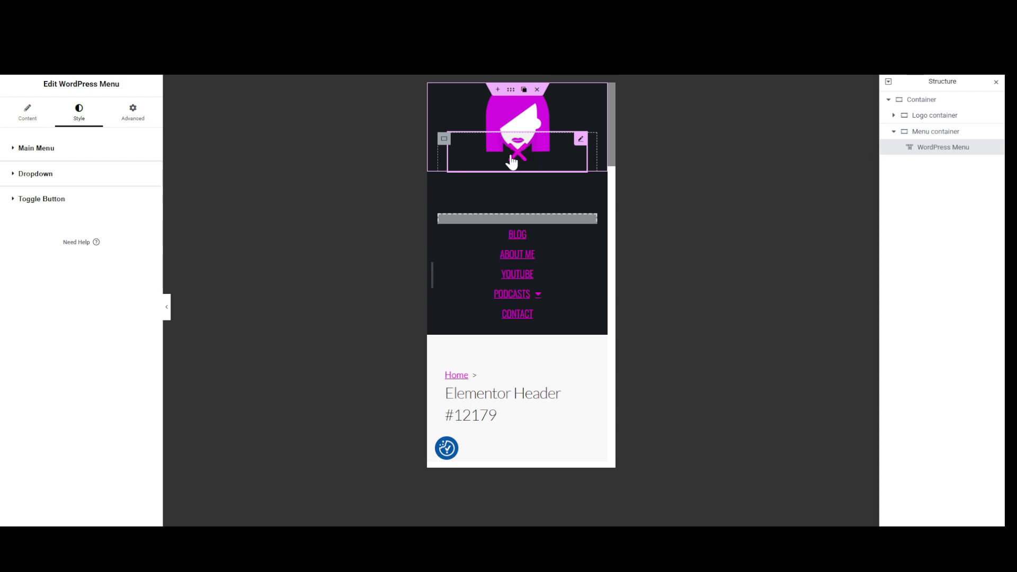
{"action": "left_click", "coordinate": [512, 162]}
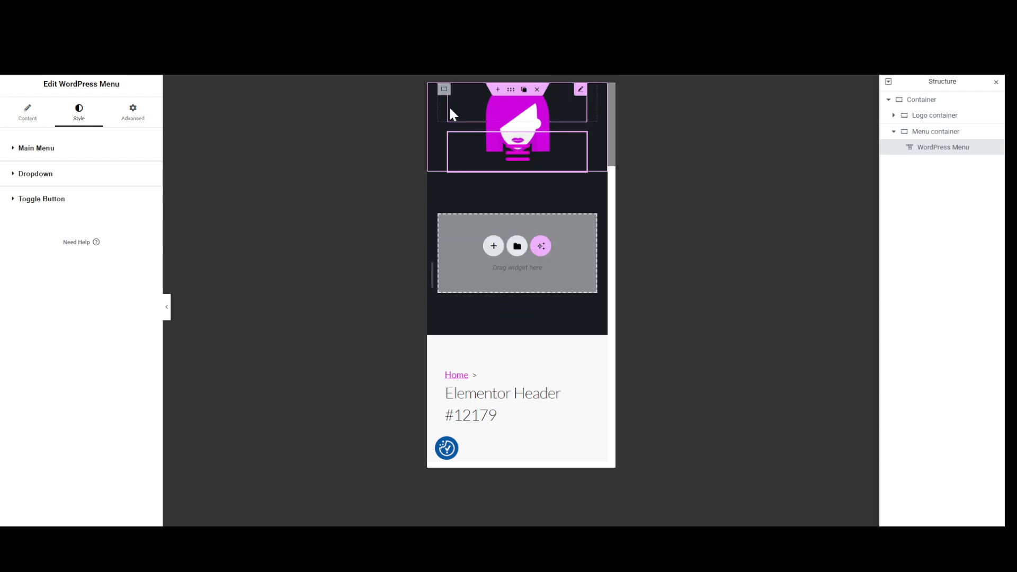
- Try a mobile width of 35% for the Logo container
{"action": "left_click", "coordinate": [918, 112]}
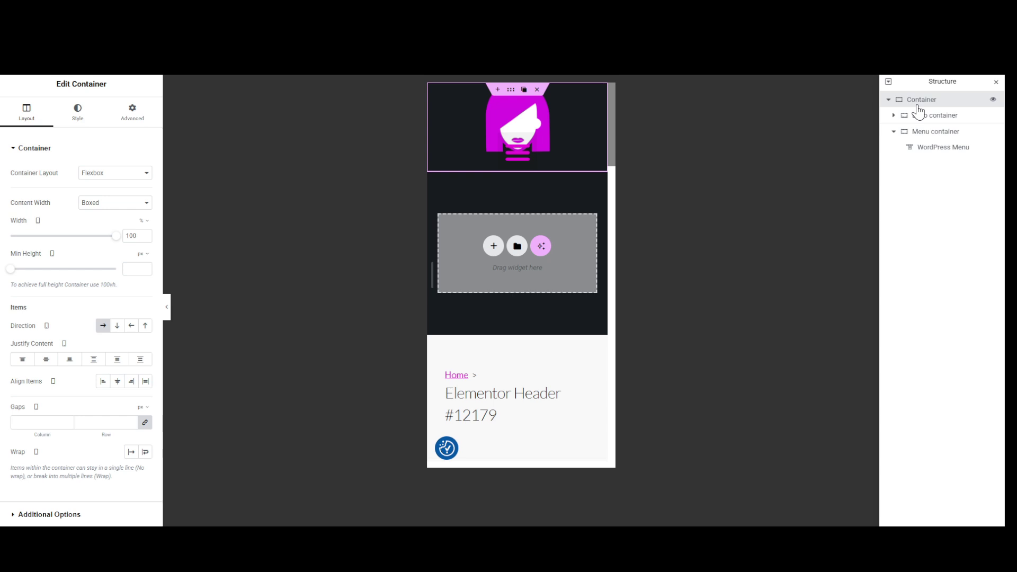
{"action": "left_click", "coordinate": [925, 116]}
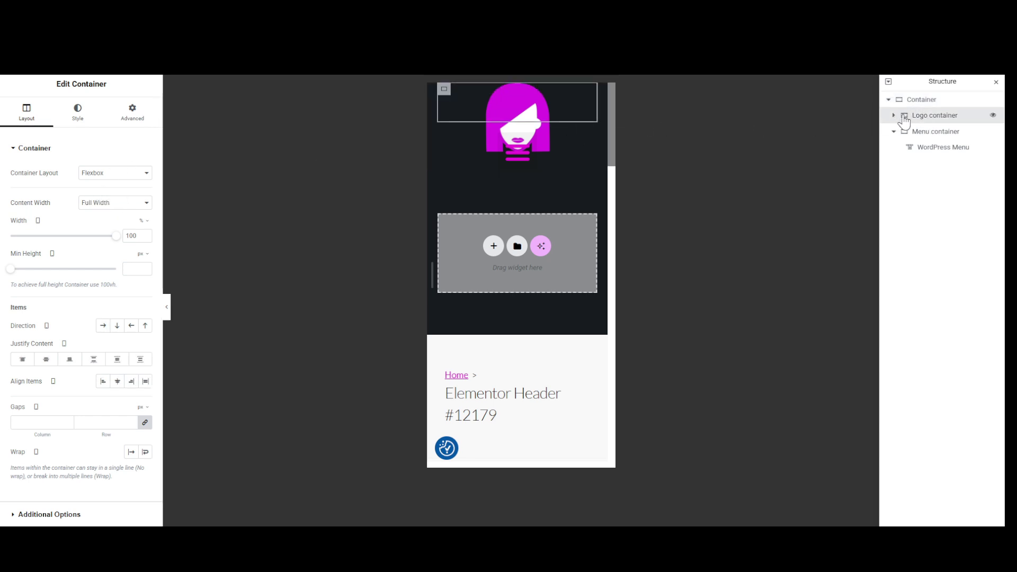
{"action": "left_click_drag", "start_coordinate": [118, 237], "coordinate": [51, 239]}
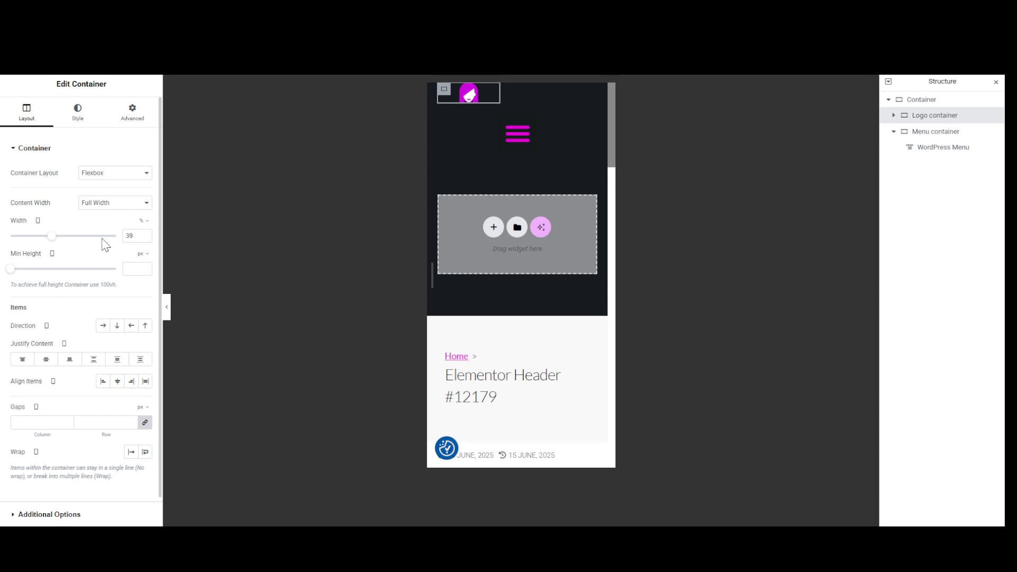
{"action": "left_click", "coordinate": [145, 238]}
{"action": "left_click", "coordinate": [146, 238]}
{"action": "left_click", "coordinate": [145, 238]}
{"action": "left_click", "coordinate": [145, 239]}
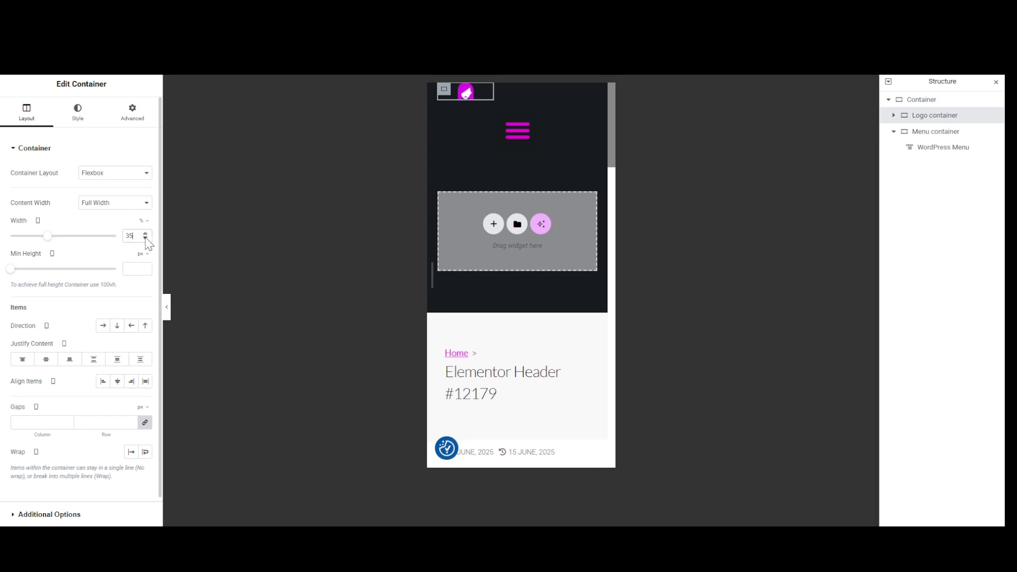
- Reduce the Menu container's mobile width to 43% so it fits beside the logo
{"action": "left_click", "coordinate": [946, 132]}
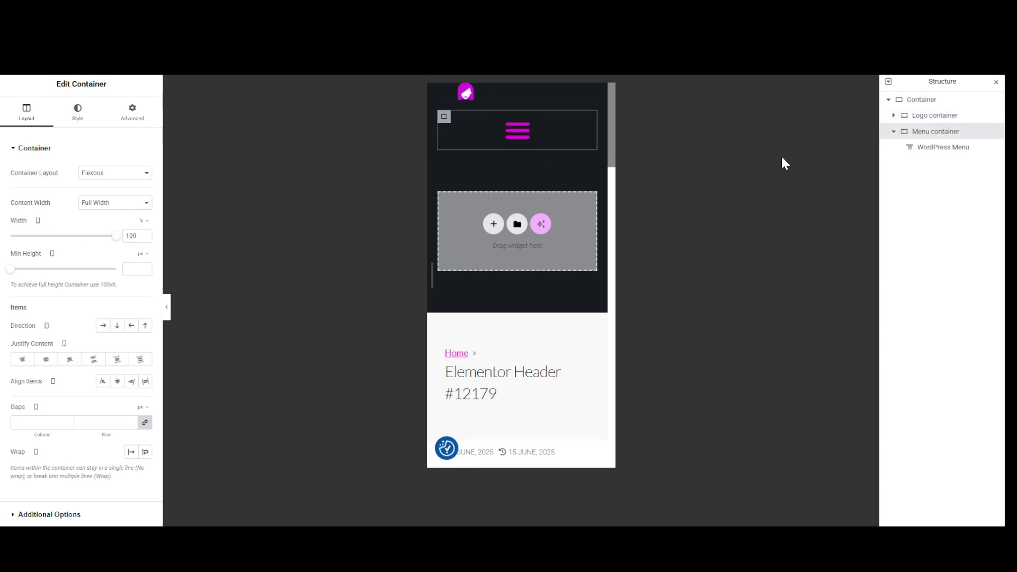
{"action": "left_click_drag", "start_coordinate": [117, 244], "coordinate": [89, 247]}
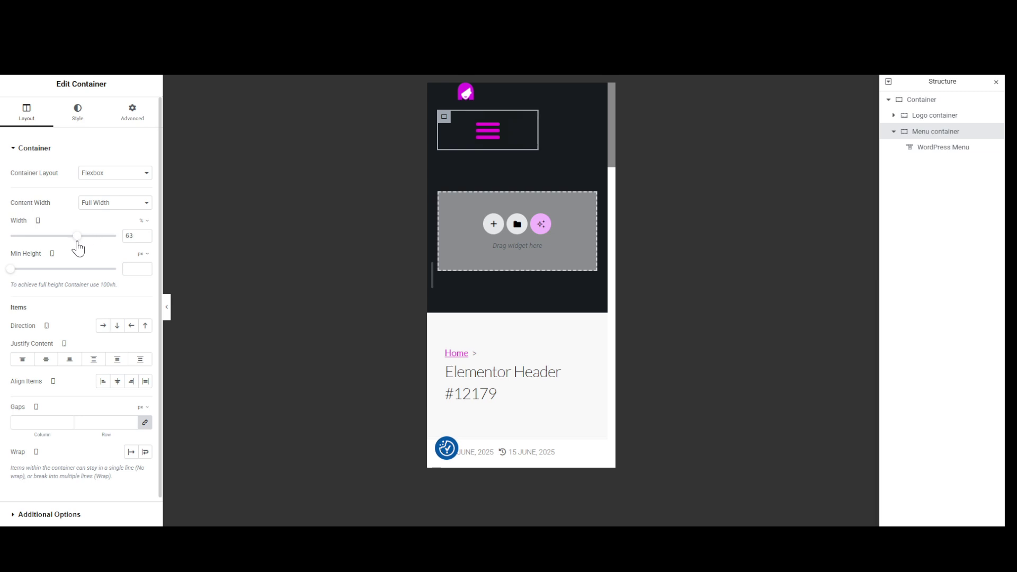
{"action": "left_click_drag", "start_coordinate": [79, 248], "coordinate": [64, 246]}
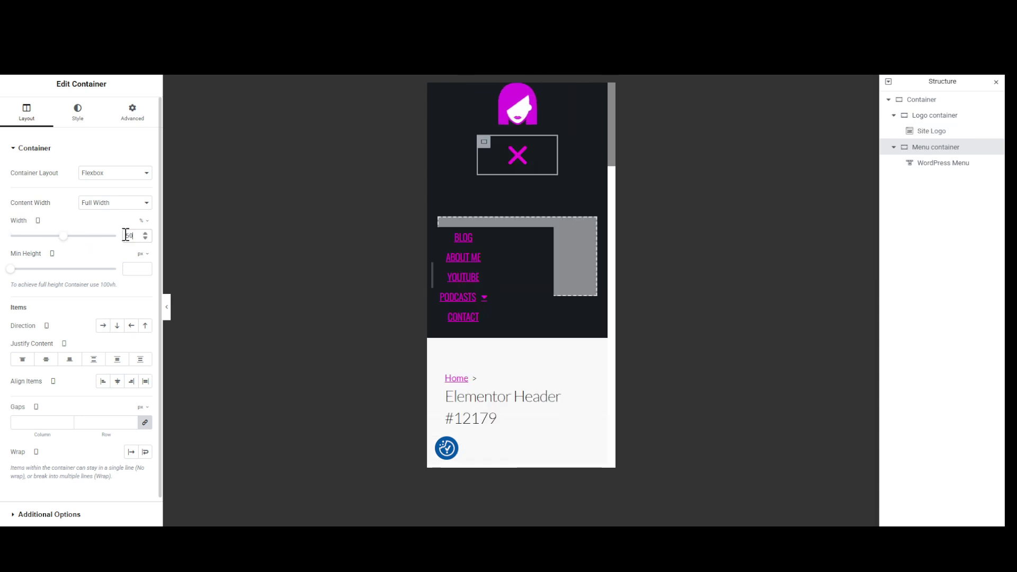
{"action": "key", "text": "Down"}
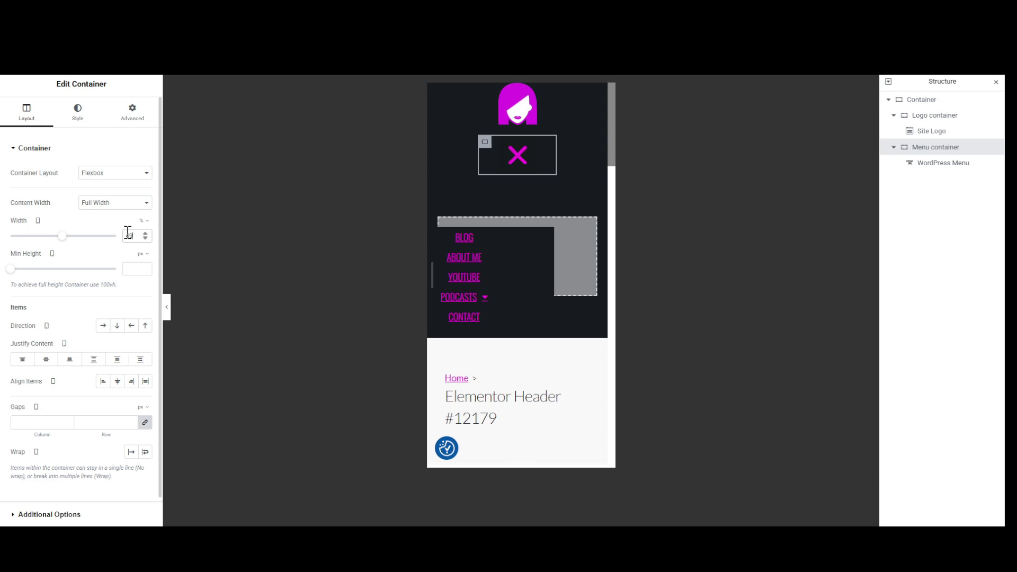
{"action": "key", "text": "Down"}
{"action": "key", "text": "Down"}
{"action": "key", "text": "Down"}
{"action": "key", "text": "Down"}
{"action": "key", "text": "Down"}
{"action": "key", "text": "Down"}
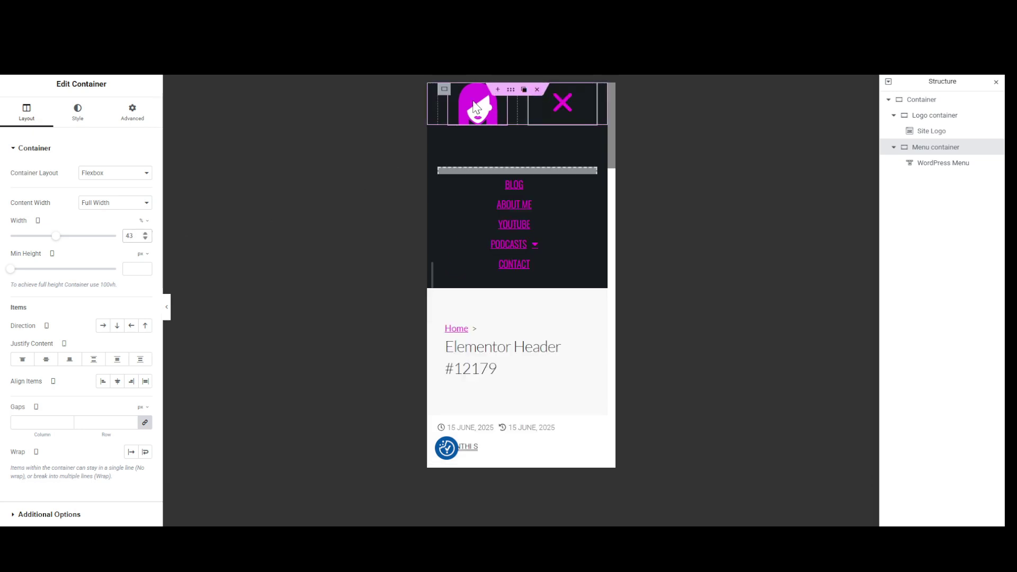
- Set the Logo container's mobile width to 40%
{"action": "left_click", "coordinate": [447, 101]}
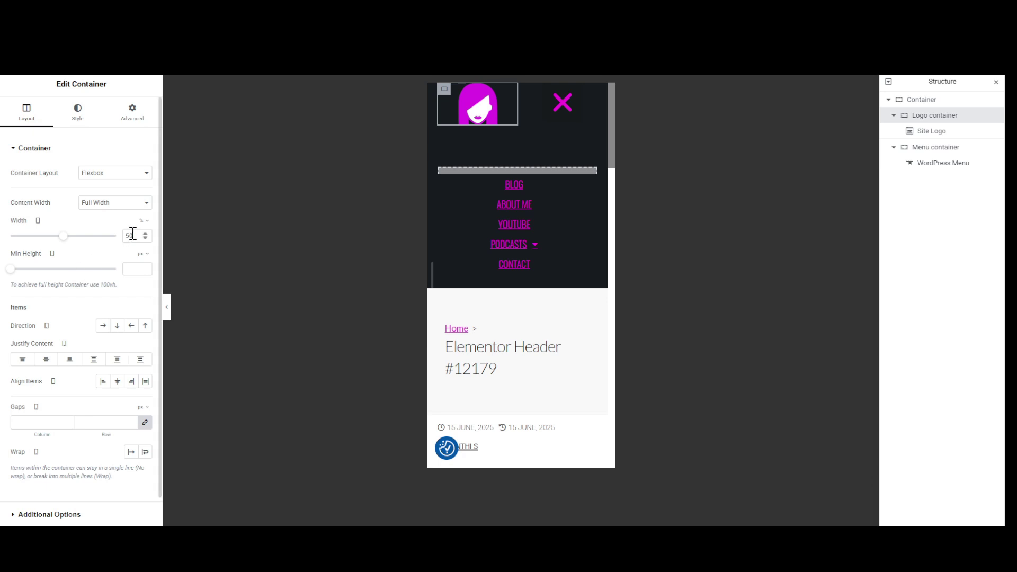
{"action": "type", "text": "40"}
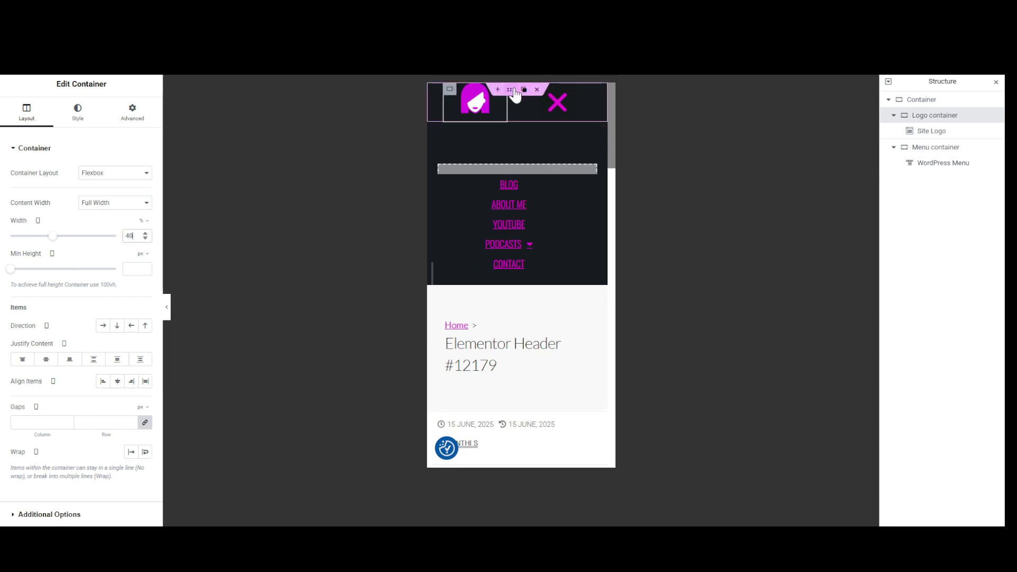
- Compare the content justification options on the outer header container in mobile view and apply Space Between
{"action": "left_click", "coordinate": [515, 92]}
{"action": "left_click", "coordinate": [117, 360]}
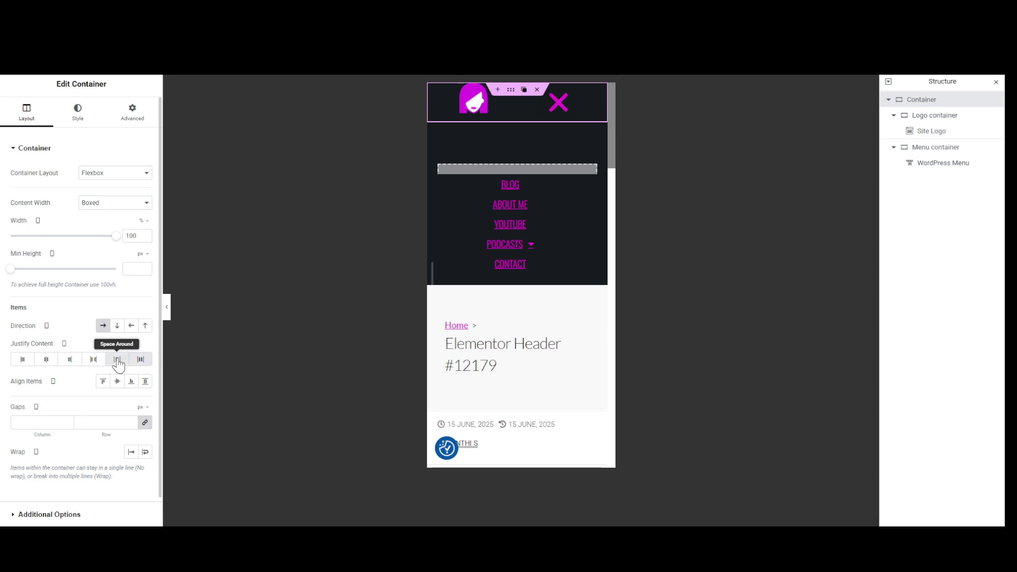
{"action": "left_click", "coordinate": [94, 360]}
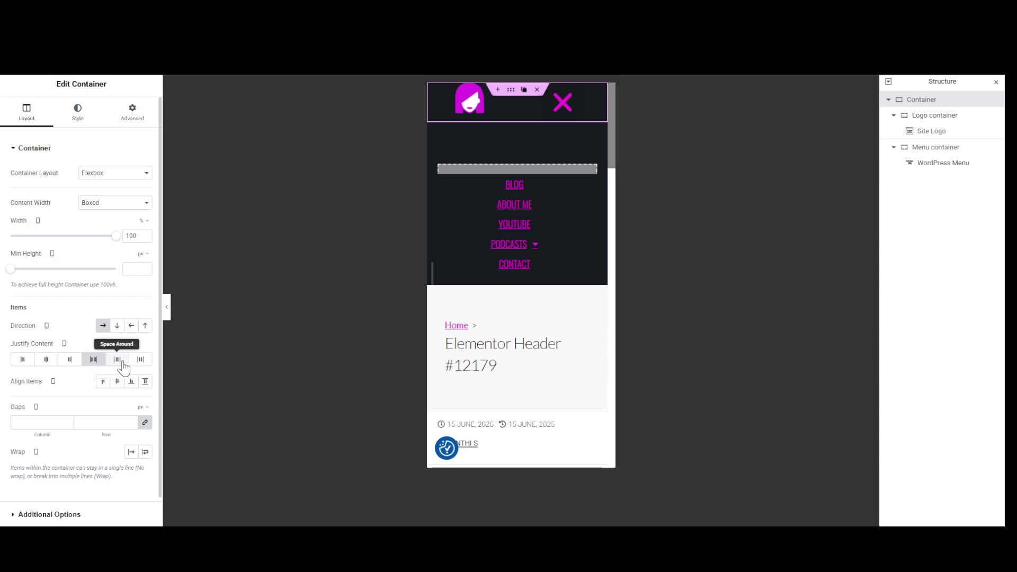
{"action": "left_click", "coordinate": [117, 360]}
{"action": "left_click", "coordinate": [141, 361]}
{"action": "left_click", "coordinate": [98, 361]}
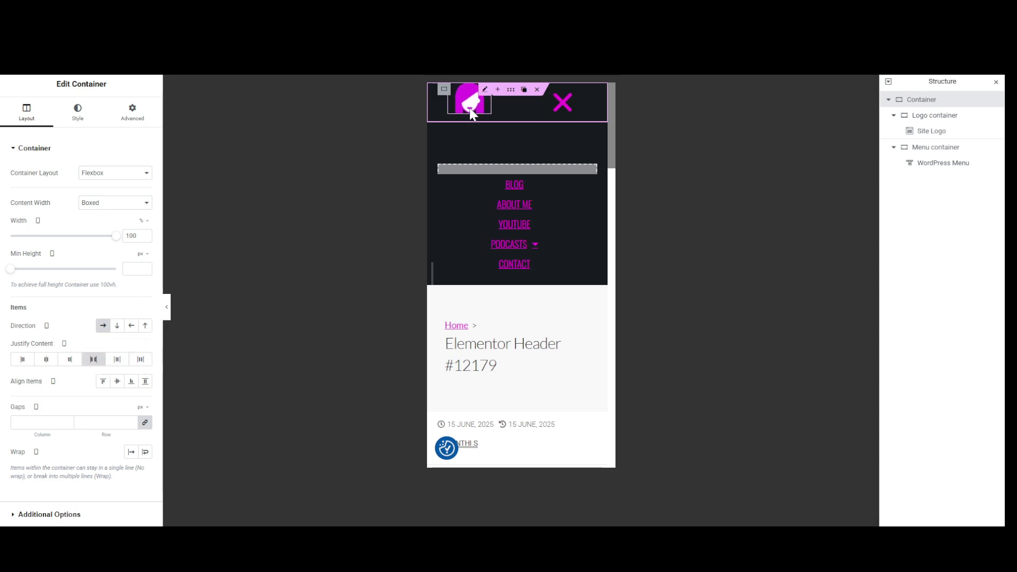
- Left-align the site logo in mobile view and set its width to 70%
{"action": "left_click", "coordinate": [470, 105]}
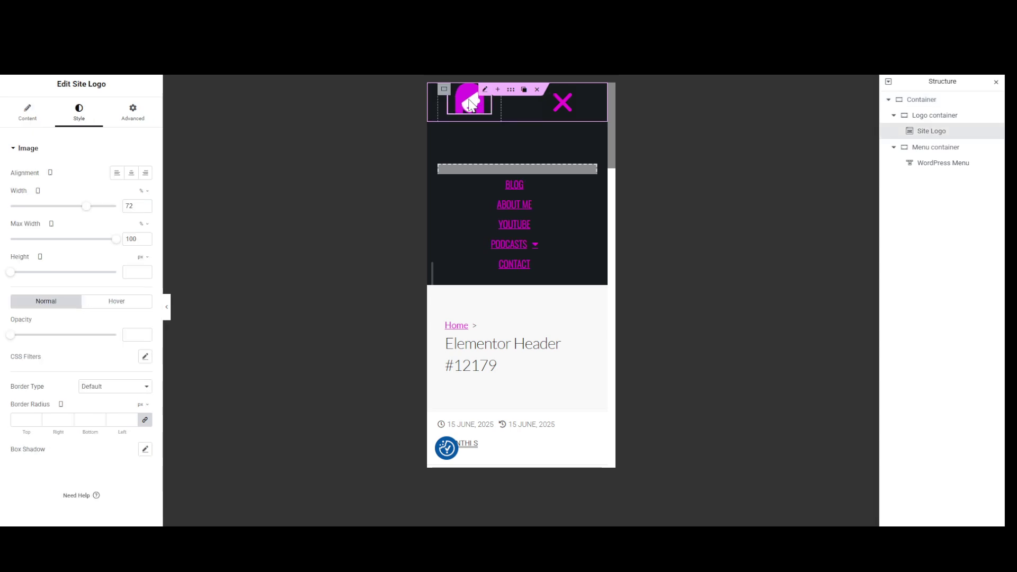
{"action": "left_click", "coordinate": [118, 175]}
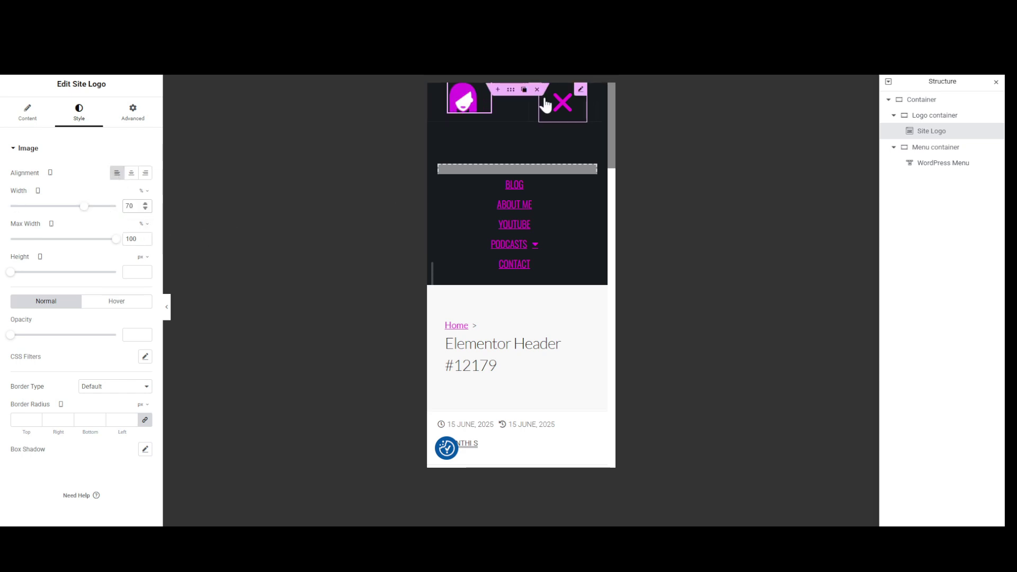
{"action": "left_click", "coordinate": [516, 93]}
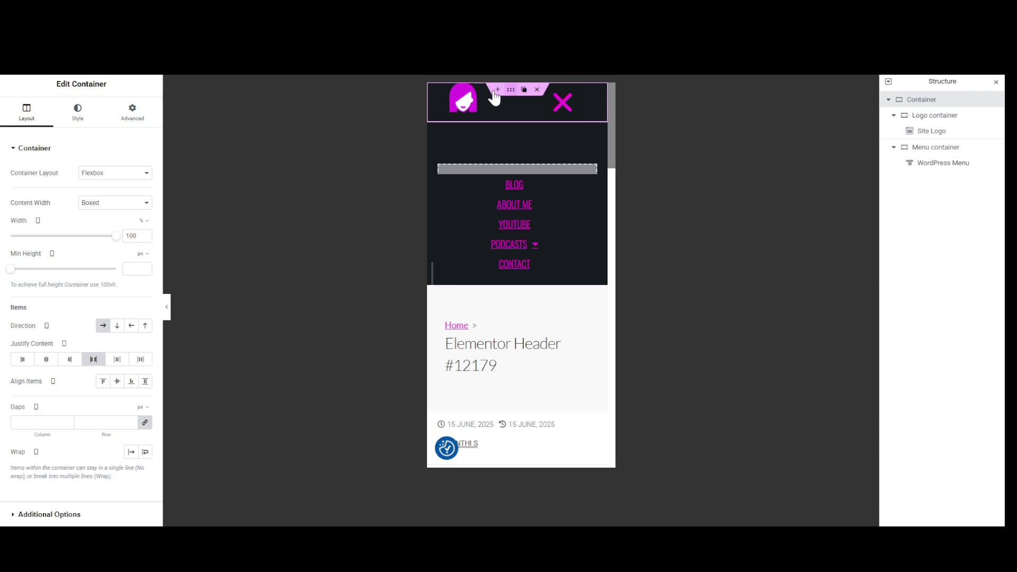
{"action": "left_click", "coordinate": [444, 89]}
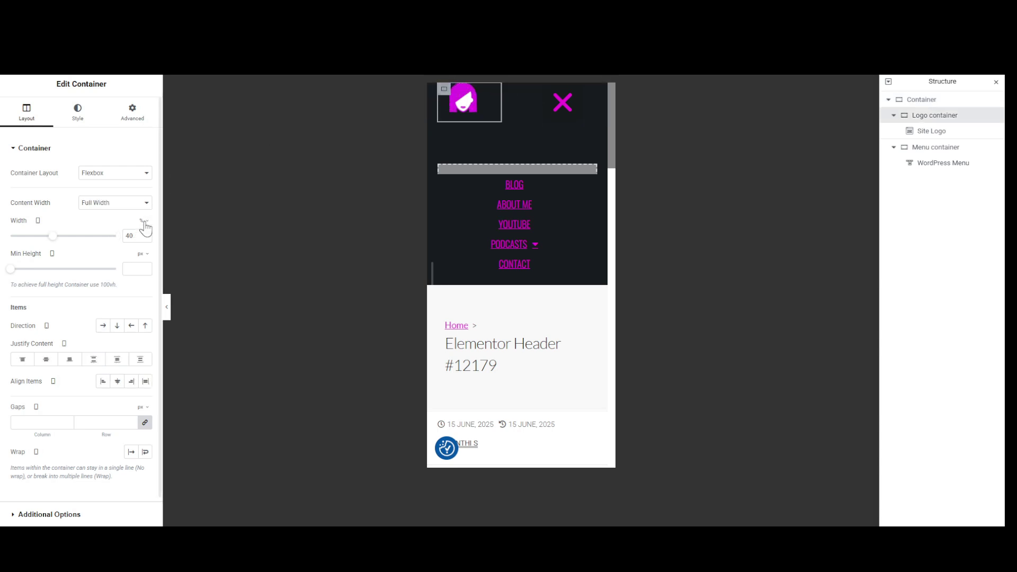
{"action": "left_click", "coordinate": [560, 105]}
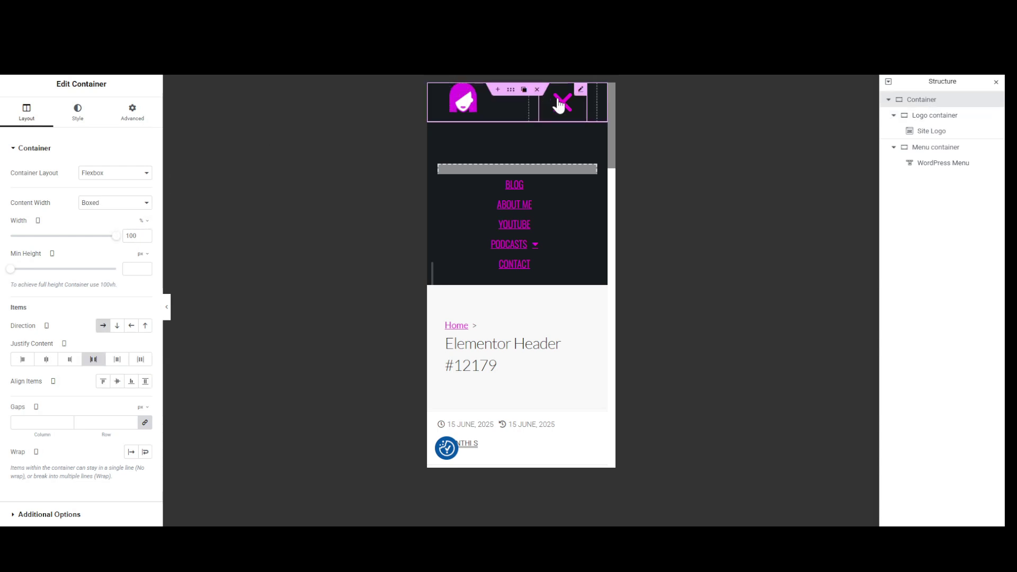
- In mobile view, set the WordPress menu's dropdown distance to 11 px and reduce its toggle button size
{"action": "left_click", "coordinate": [560, 104]}
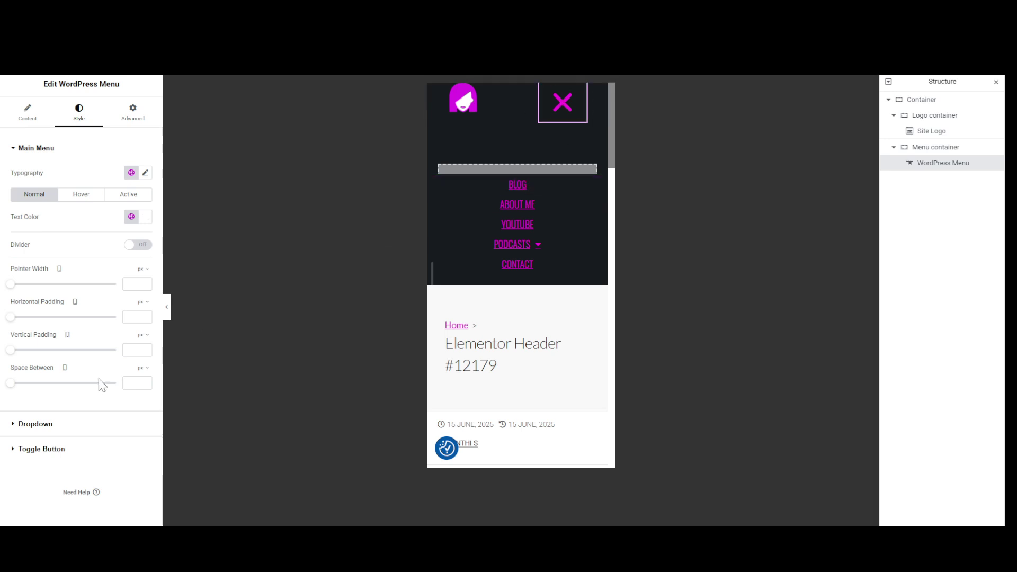
{"action": "left_click", "coordinate": [35, 424]}
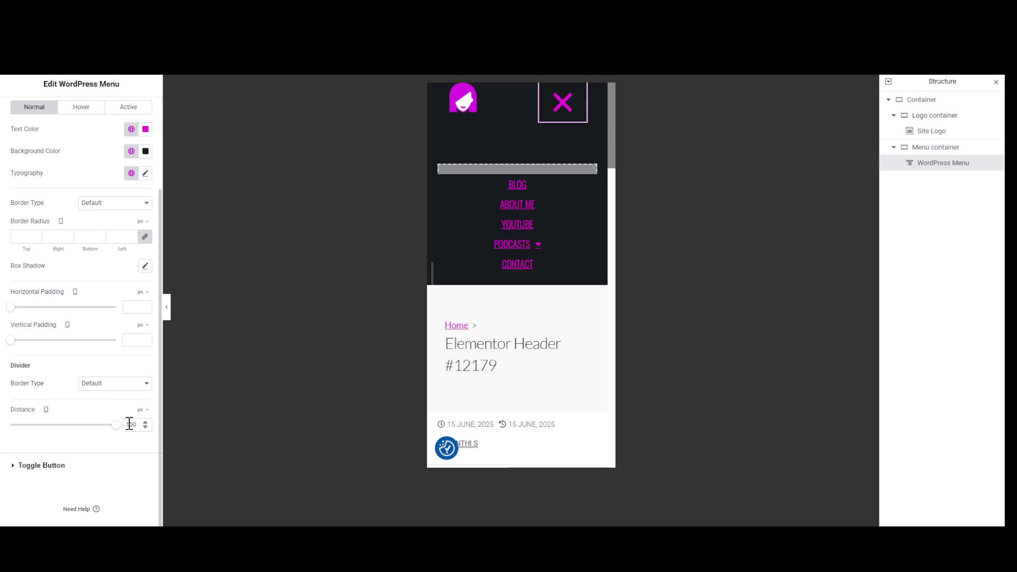
{"action": "left_click_drag", "start_coordinate": [117, 427], "coordinate": [70, 429]}
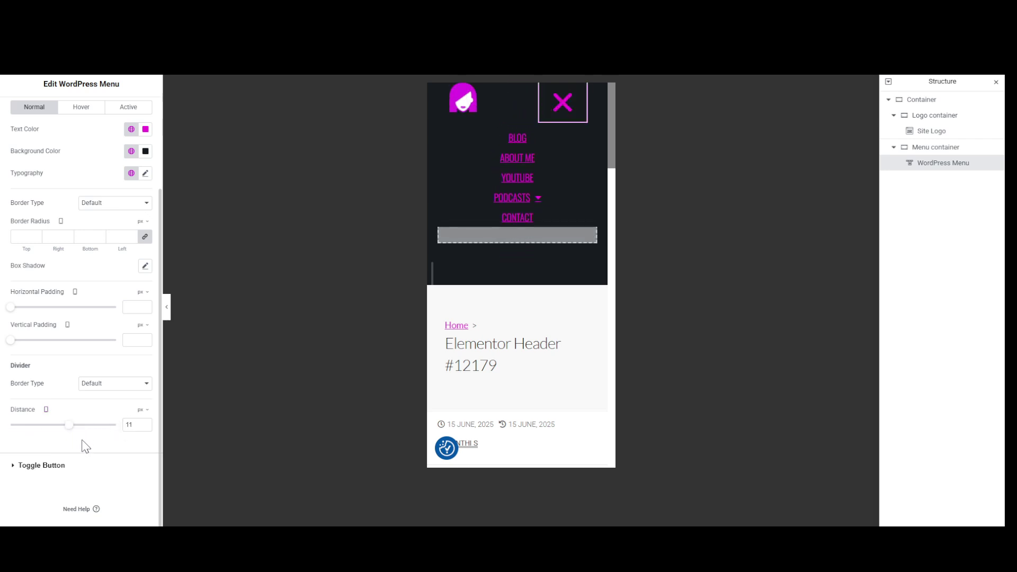
{"action": "left_click", "coordinate": [56, 465]}
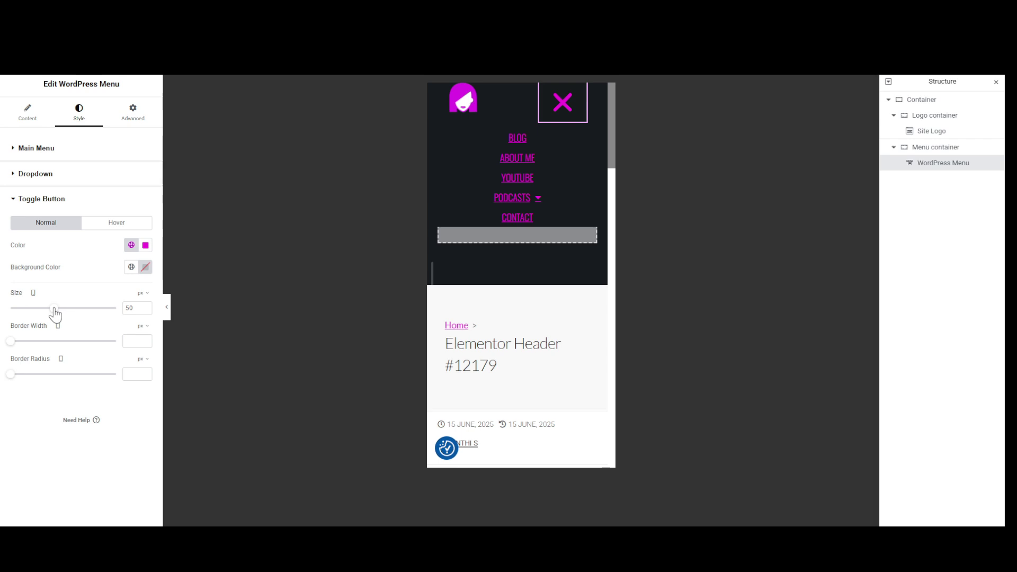
{"action": "left_click_drag", "start_coordinate": [55, 313], "coordinate": [42, 314]}
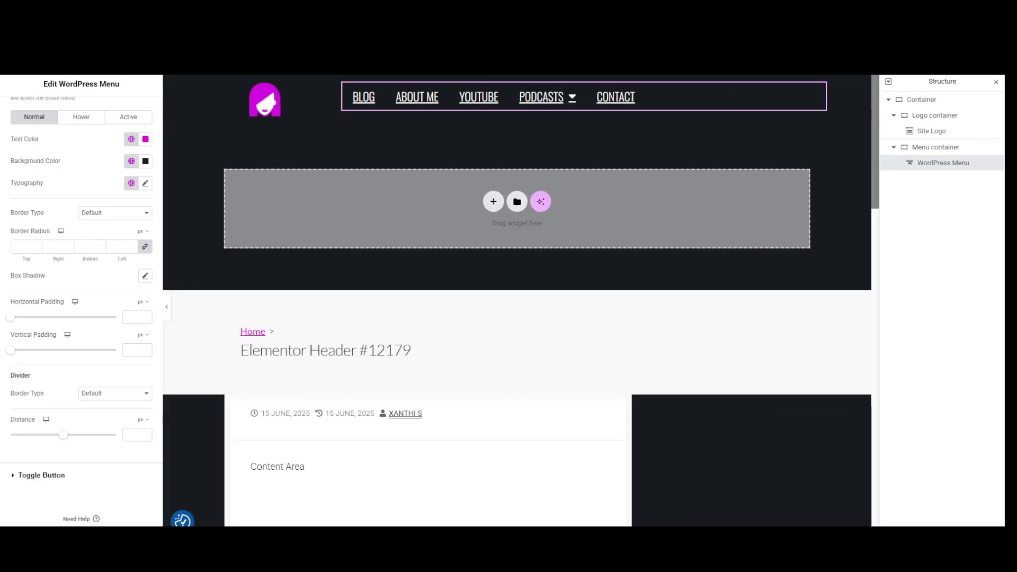
- Set the WordPress menu's dropdown distance to 20 px for the tablet layout
{"action": "left_click", "coordinate": [589, 76]}
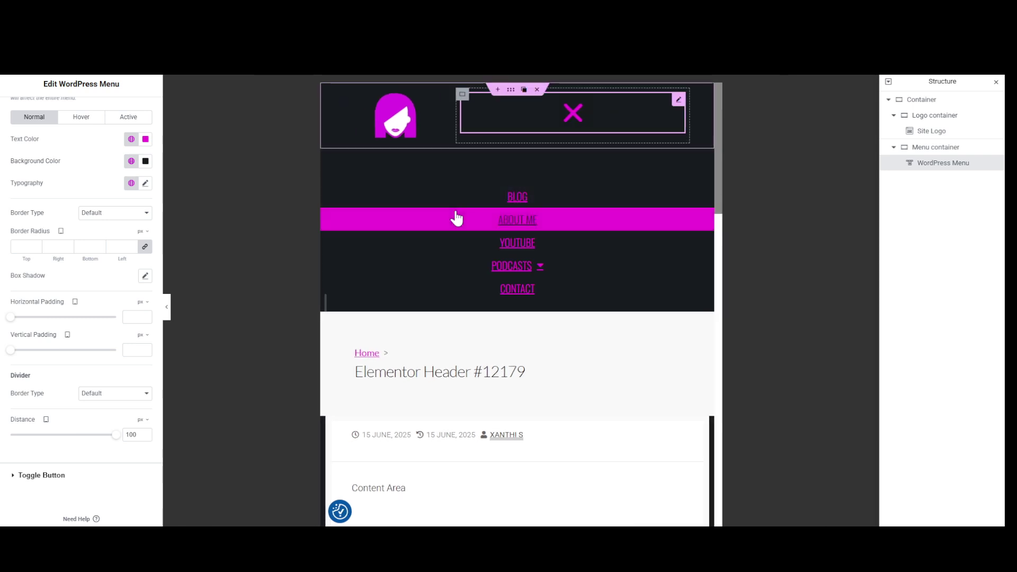
{"action": "left_click_drag", "start_coordinate": [116, 443], "coordinate": [74, 445]}
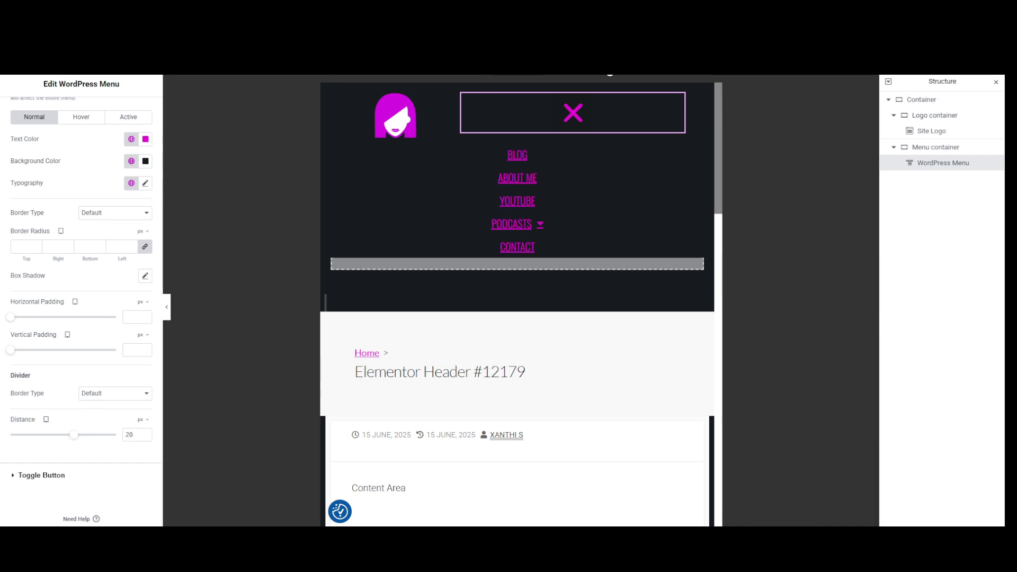
- In mobile view, unlink the outer header container's padding and set the top and bottom padding to 20 px
{"action": "left_click", "coordinate": [617, 66]}
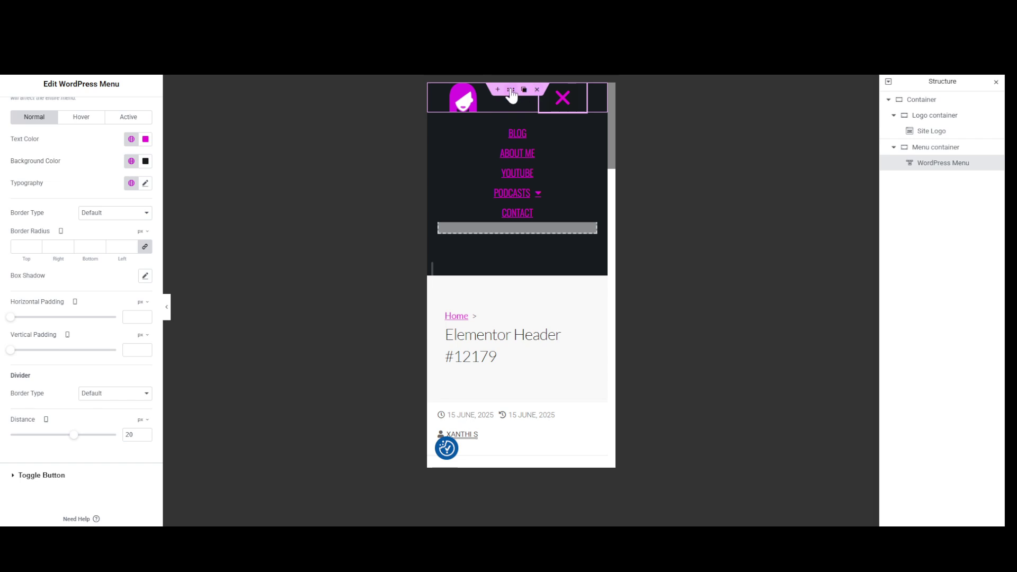
{"action": "left_click", "coordinate": [511, 94]}
{"action": "left_click", "coordinate": [132, 114]}
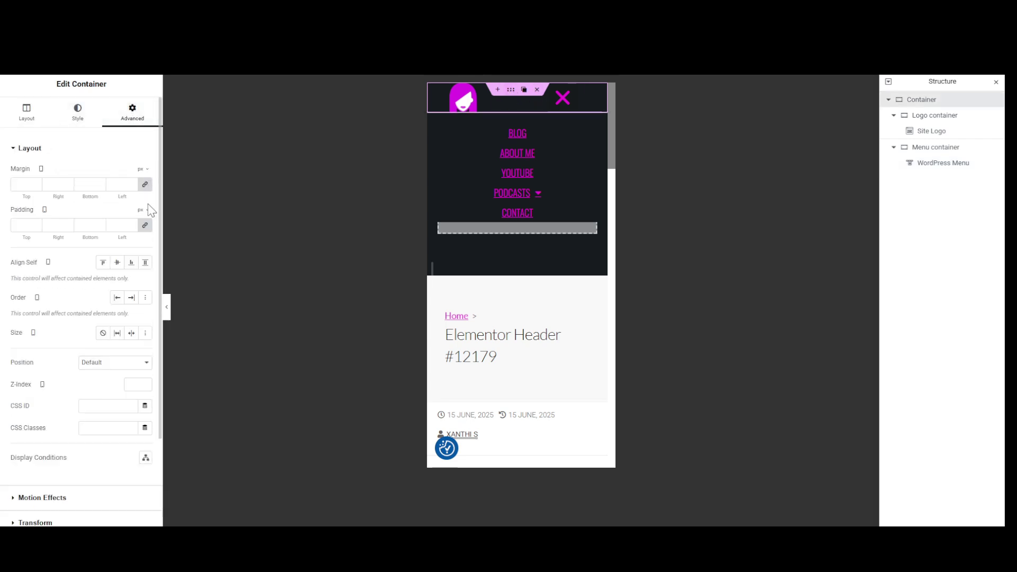
{"action": "left_click", "coordinate": [145, 226]}
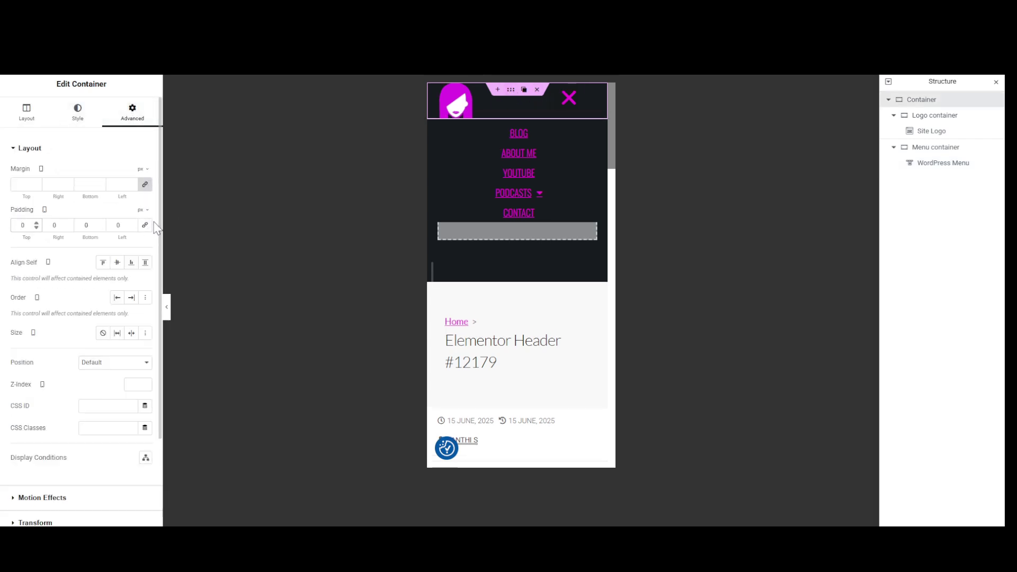
{"action": "type", "text": "20"}
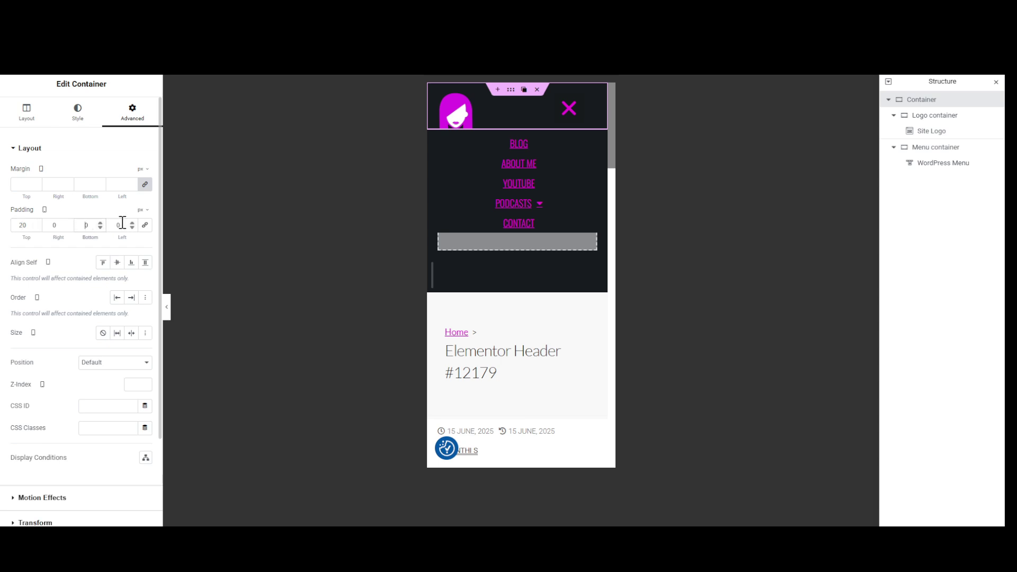
{"action": "type", "text": "20"}
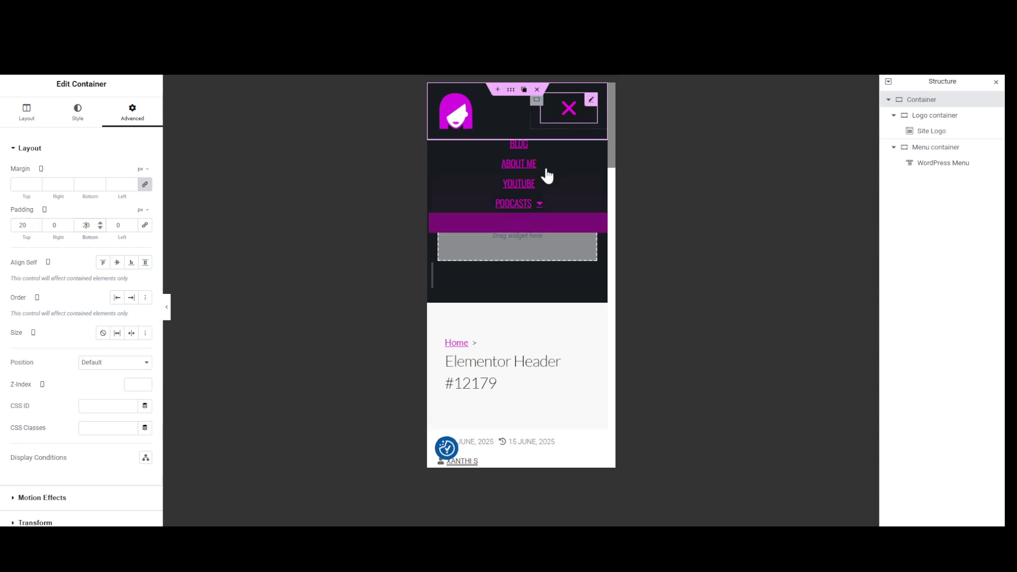
- Review the advanced settings of the menu and outer container, and preview the header at different device sizes
{"action": "left_click", "coordinate": [567, 116]}
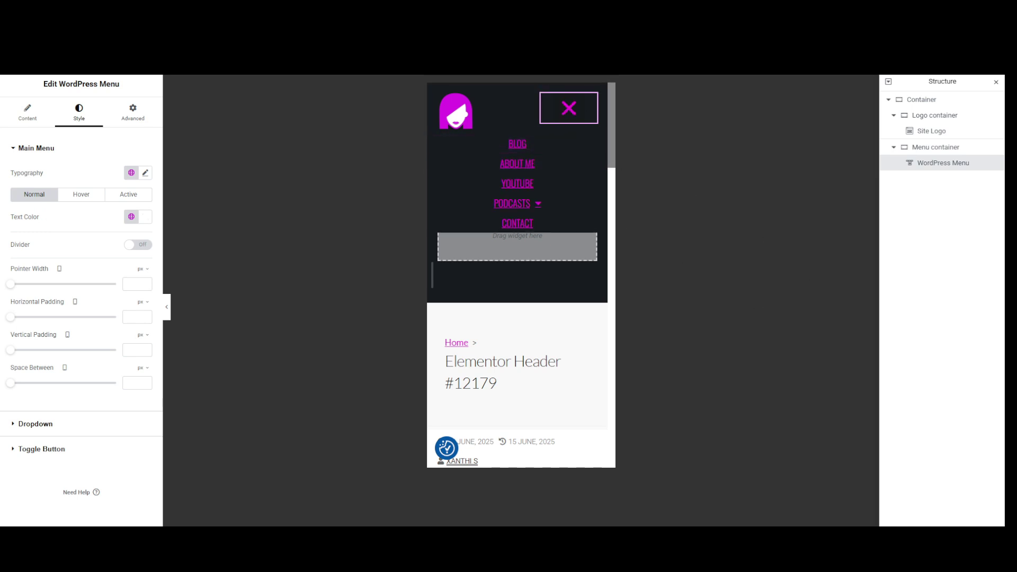
{"action": "left_click", "coordinate": [131, 119]}
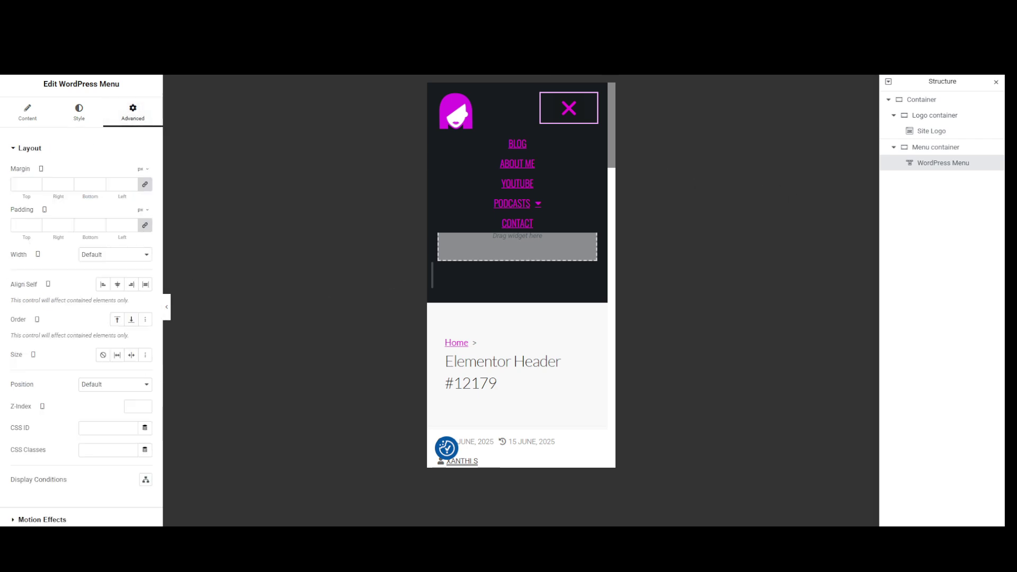
{"action": "left_click", "coordinate": [938, 100]}
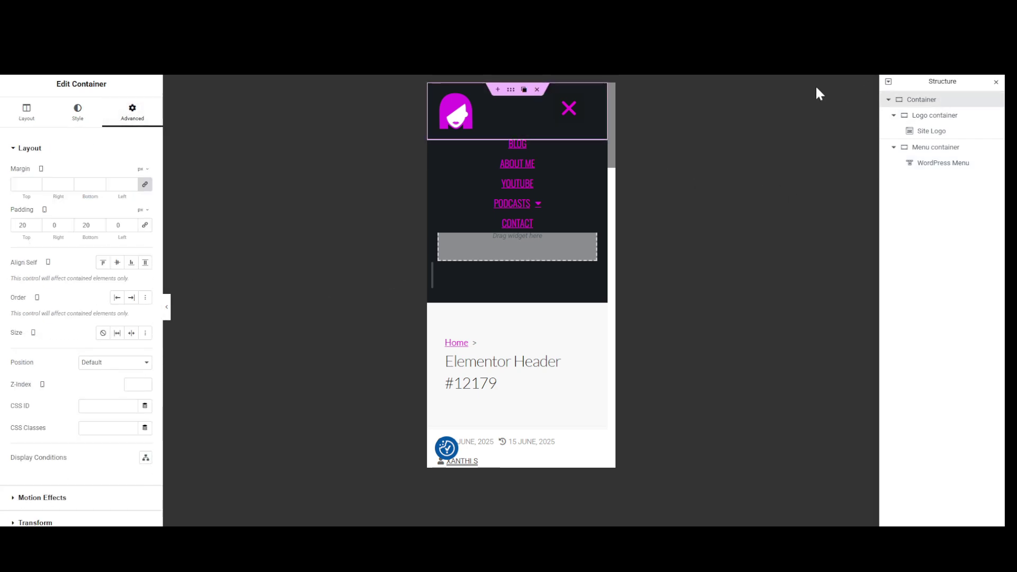
{"action": "left_click", "coordinate": [558, 64]}
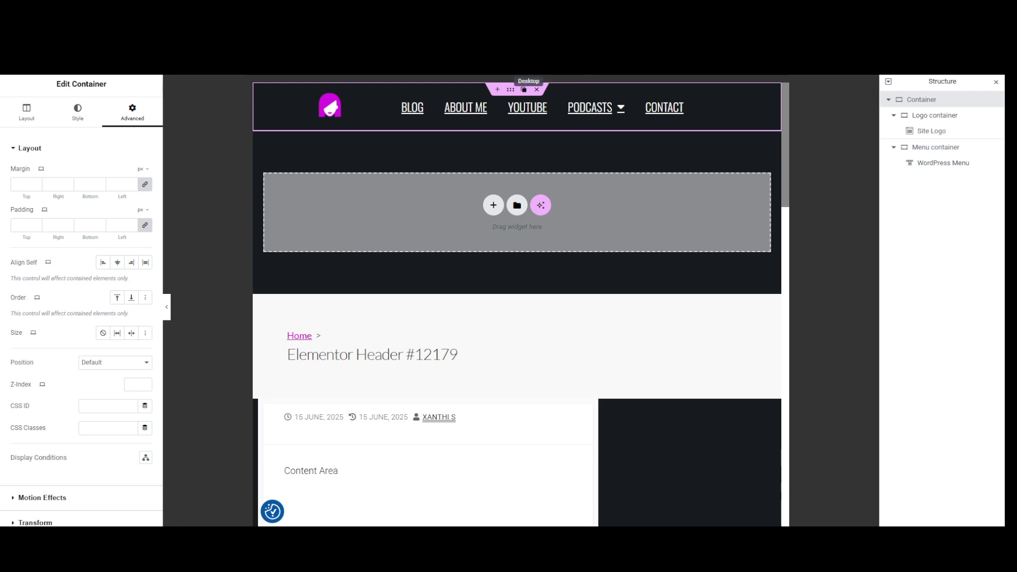
{"action": "left_click", "coordinate": [492, 64]}
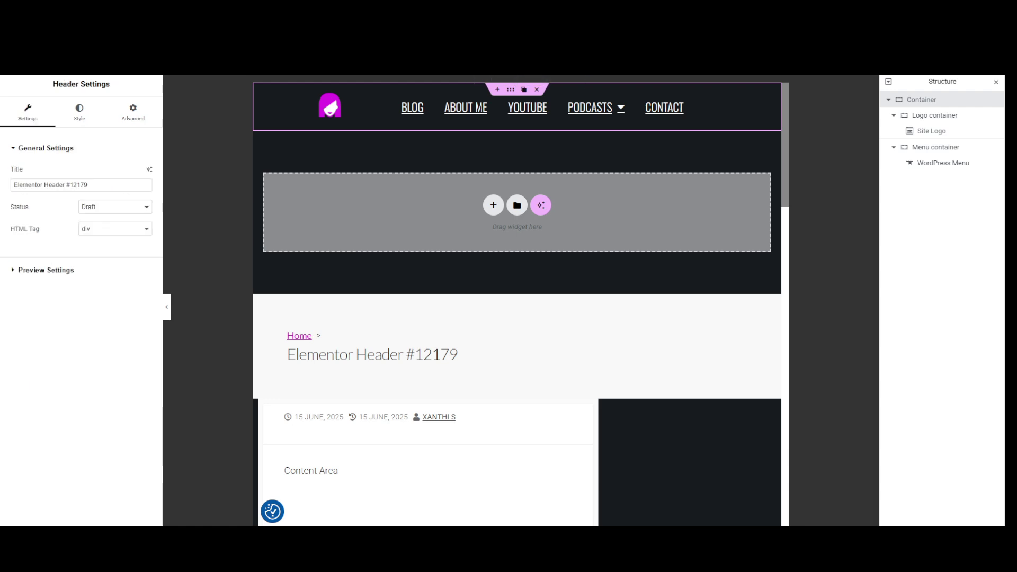
{"action": "left_click", "coordinate": [529, 65]}
{"action": "left_click", "coordinate": [589, 64]}
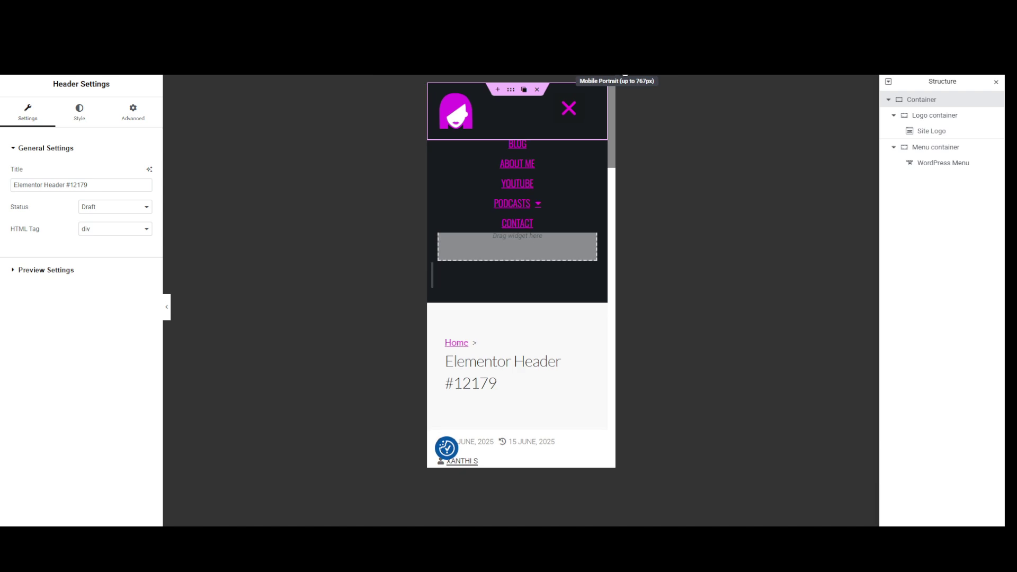
- Compare the menu's toggle alignments in tablet view, apply Right to the hamburger button, and check it in mobile view
{"action": "left_click", "coordinate": [559, 64]}
{"action": "left_click", "coordinate": [577, 123]}
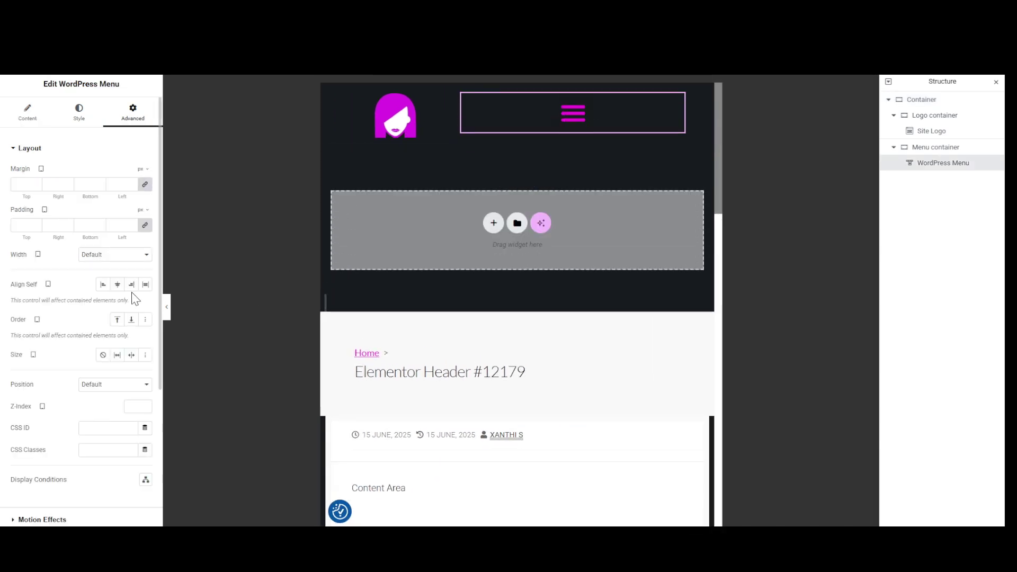
{"action": "left_click", "coordinate": [22, 115]}
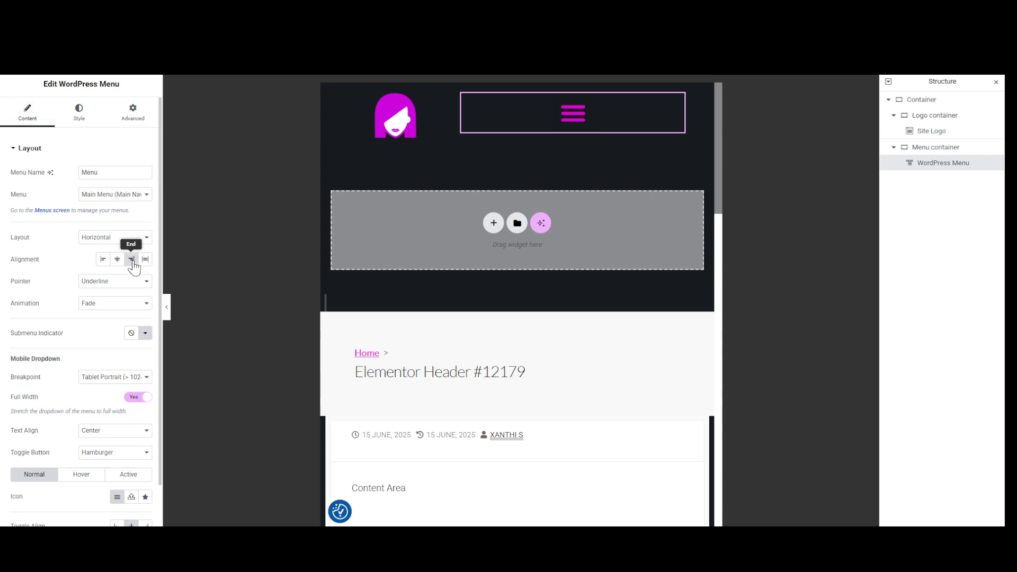
{"action": "left_click", "coordinate": [573, 125]}
{"action": "left_click", "coordinate": [572, 125]}
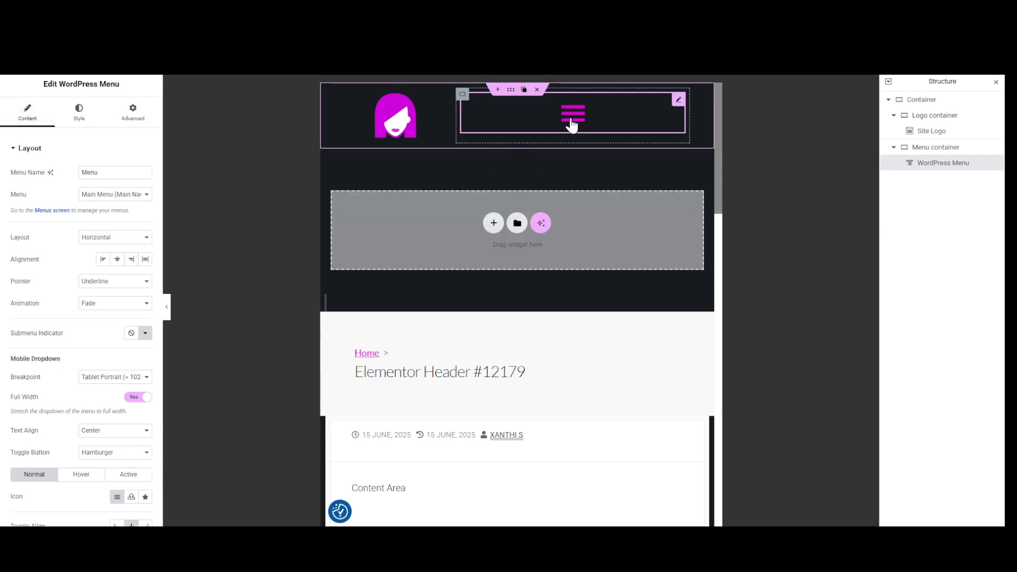
{"action": "scroll", "coordinate": [63, 344], "scroll_direction": "down", "scroll_amount": 2}
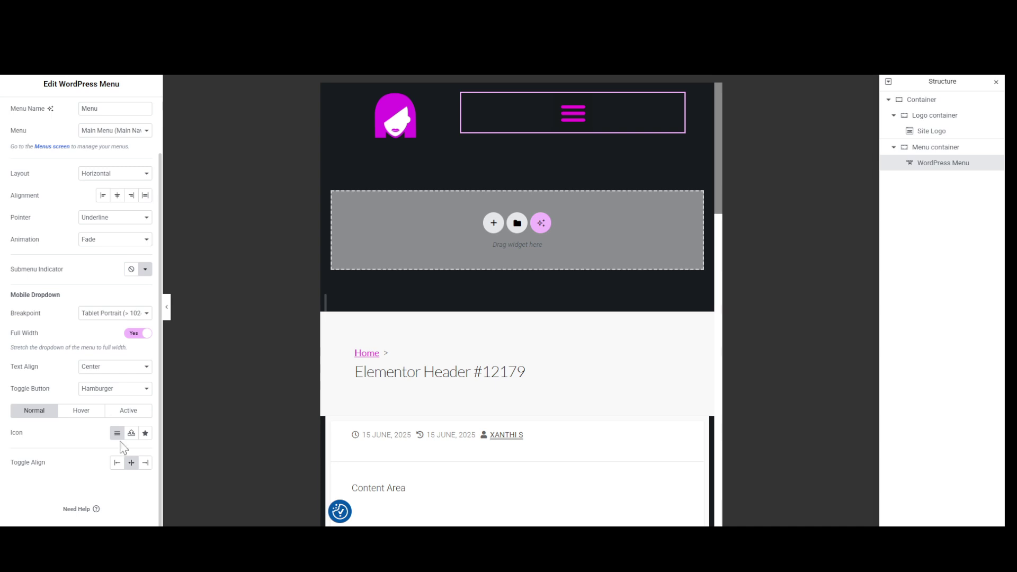
{"action": "left_click", "coordinate": [145, 462]}
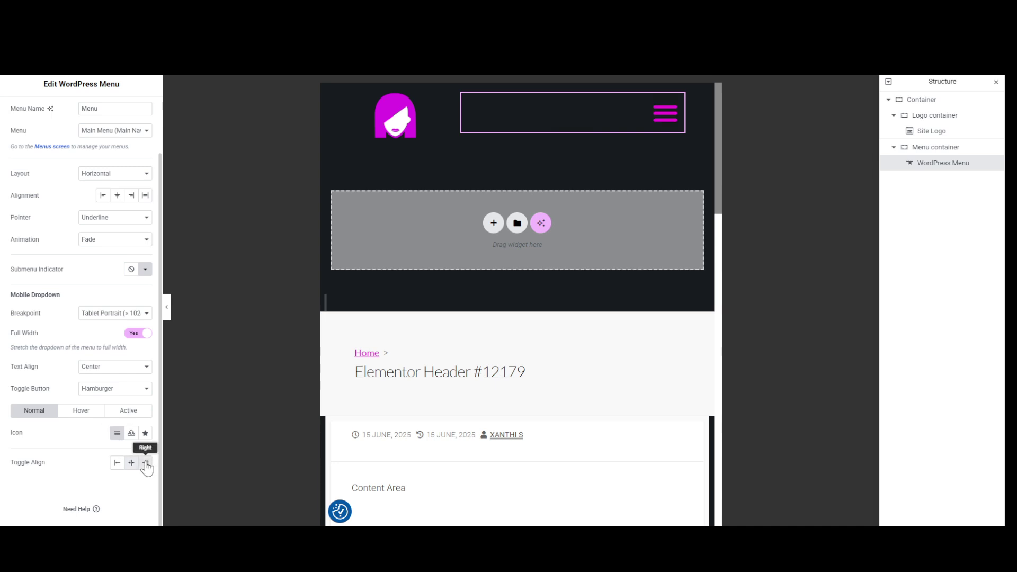
{"action": "left_click", "coordinate": [117, 463]}
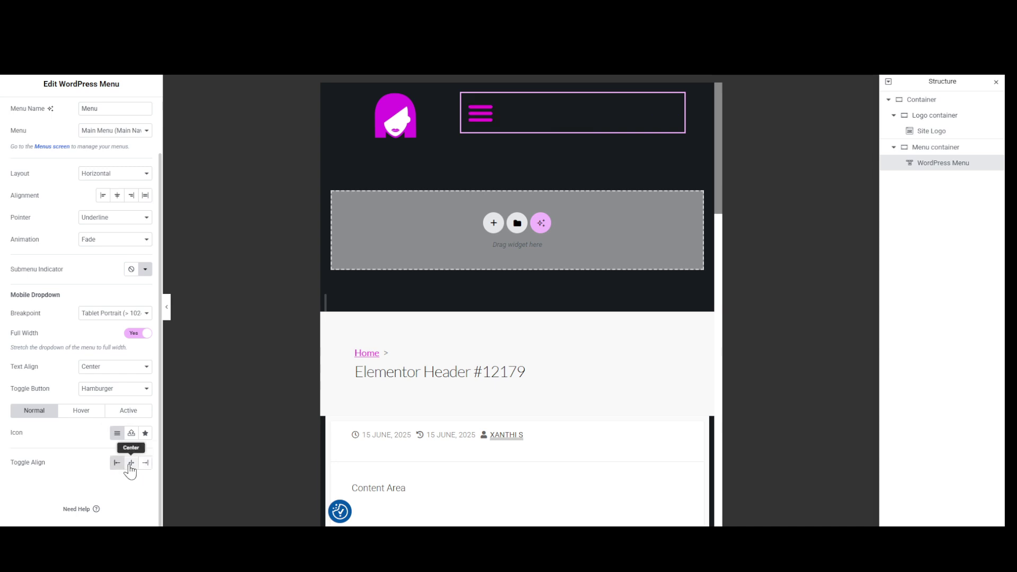
{"action": "left_click", "coordinate": [132, 464]}
{"action": "left_click", "coordinate": [145, 463]}
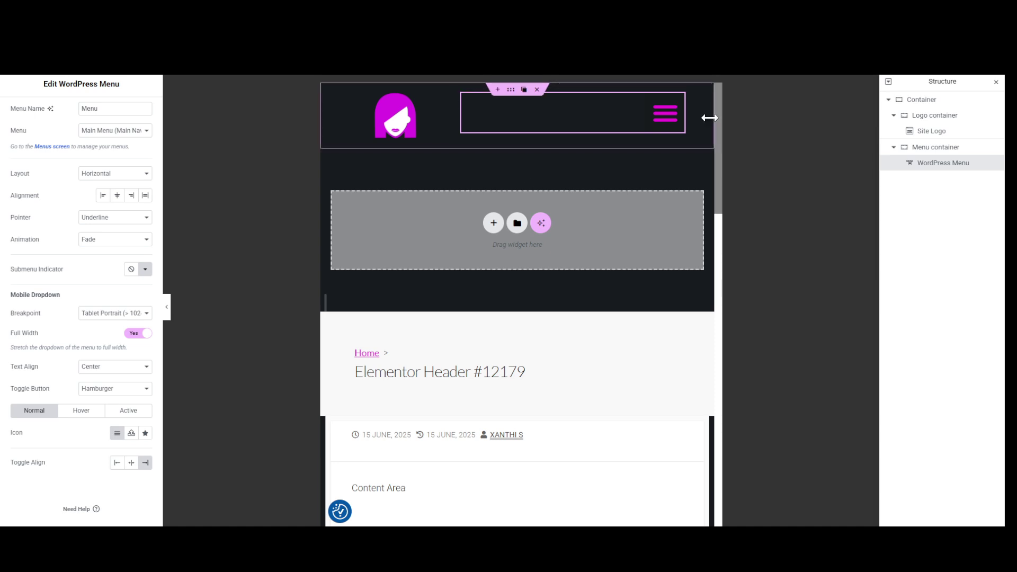
{"action": "left_click", "coordinate": [537, 76]}
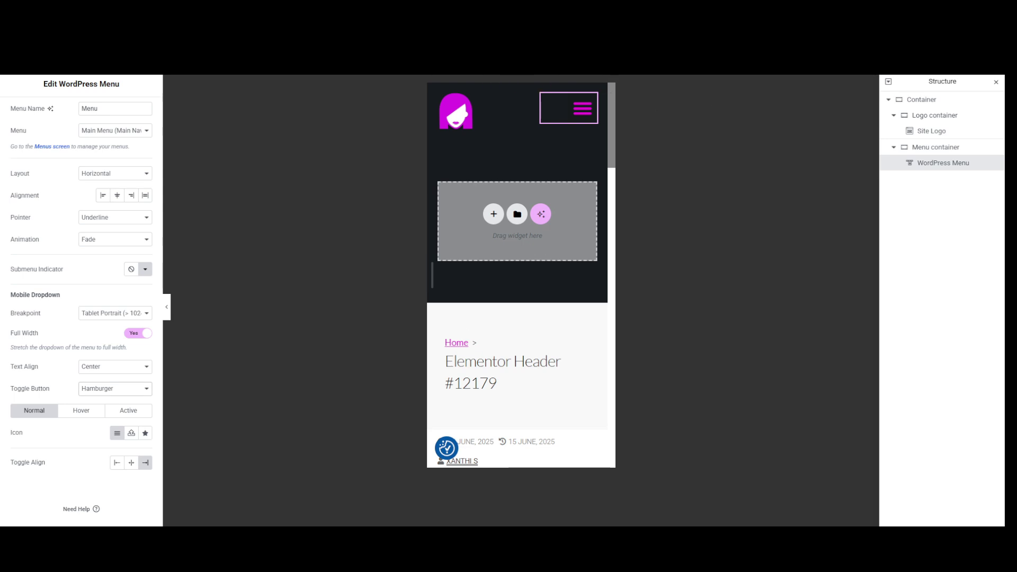
- Add a display condition that includes the Entire Site for the header template, and close the publish settings without saving
{"action": "left_click", "coordinate": [978, 78]}
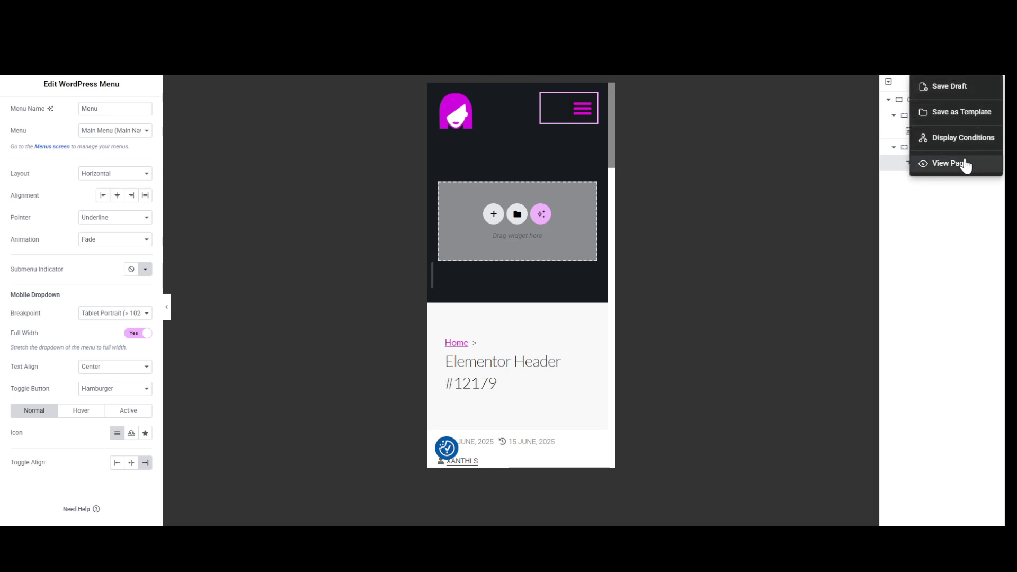
{"action": "left_click", "coordinate": [971, 138]}
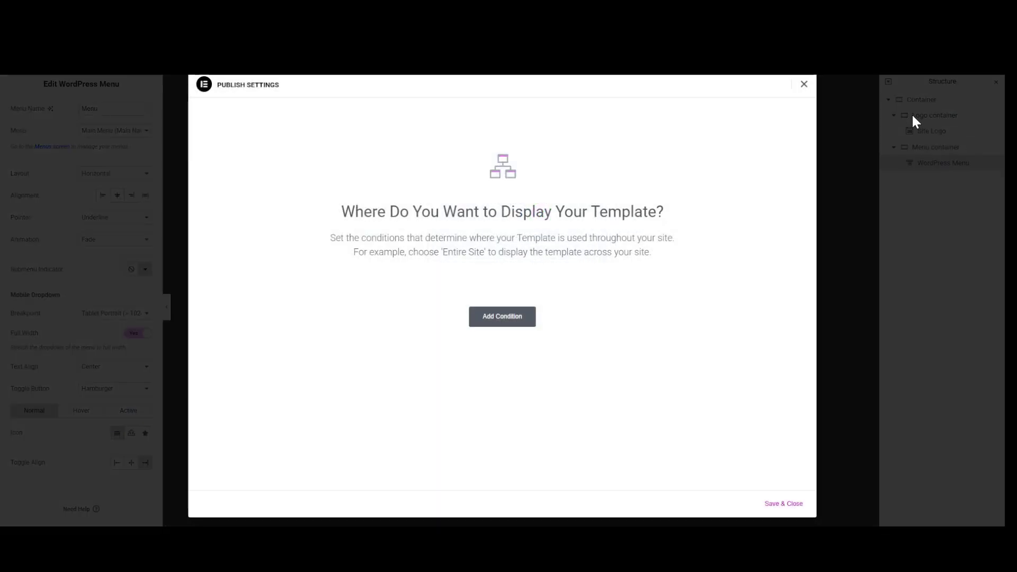
{"action": "left_click", "coordinate": [490, 317]}
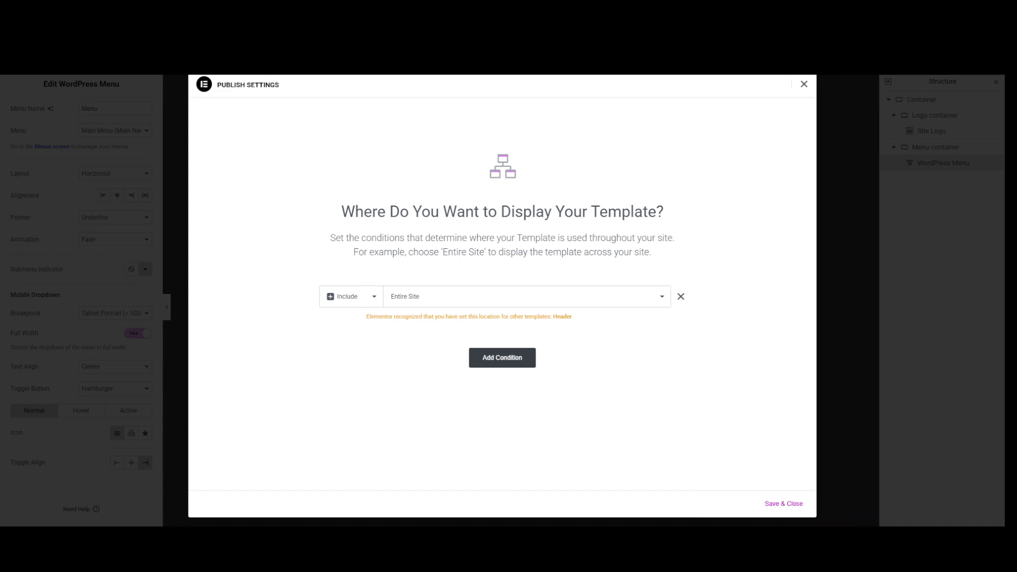
{"action": "left_click", "coordinate": [803, 85]}
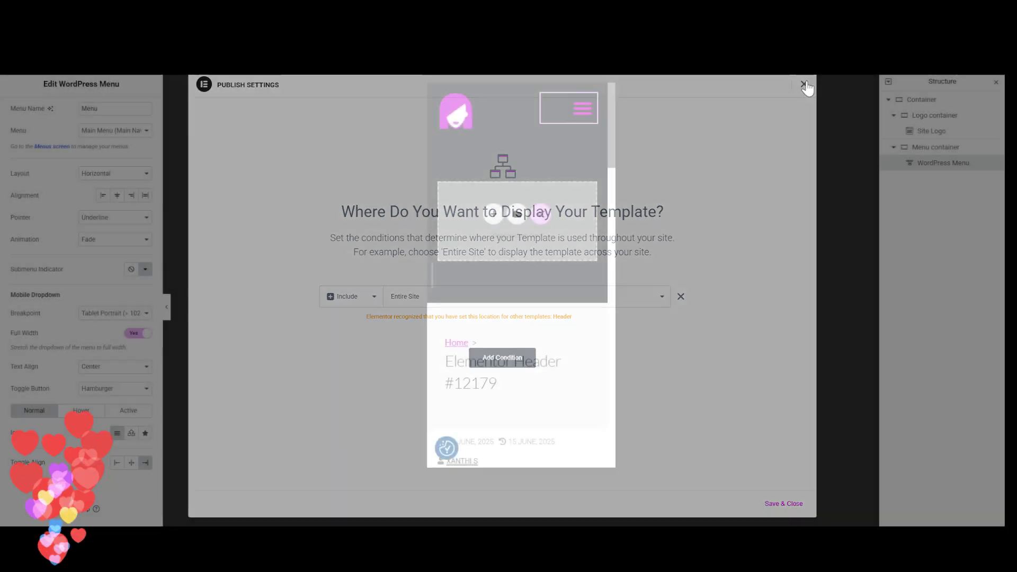